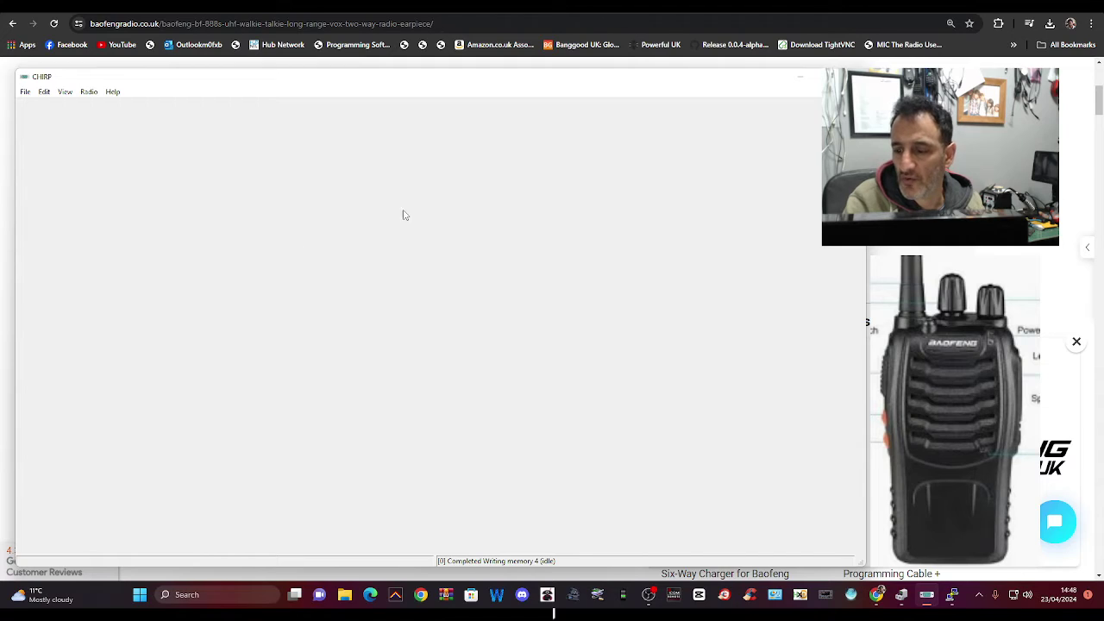
- Start a download from the radio to bring up its port, vendor and model choices
{"action": "left_click", "coordinate": [651, 595]}
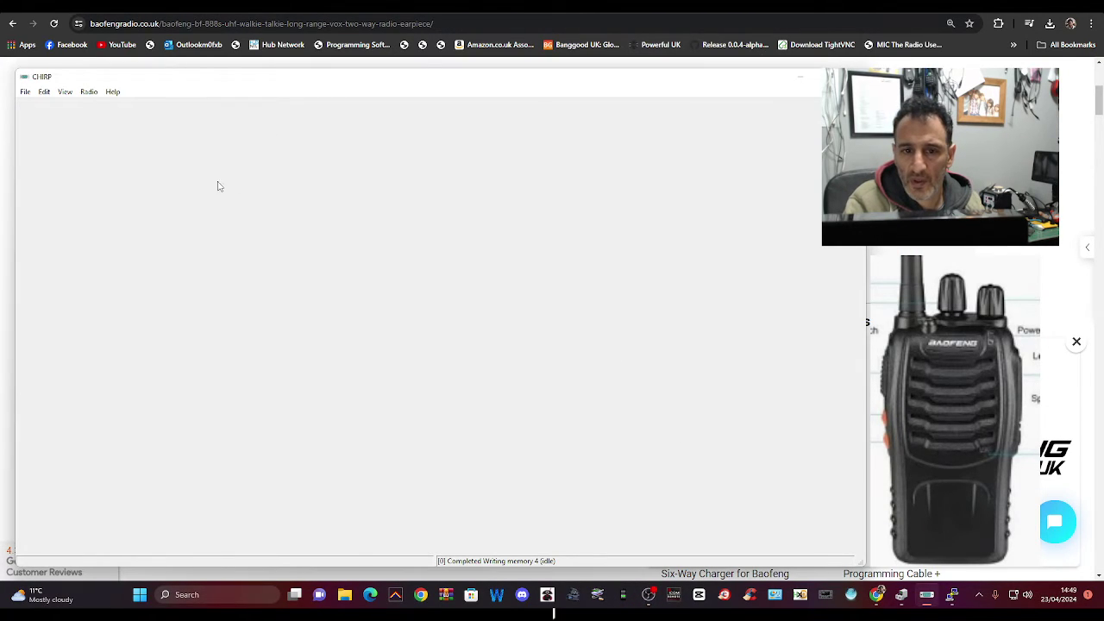
{"action": "left_click", "coordinate": [88, 93]}
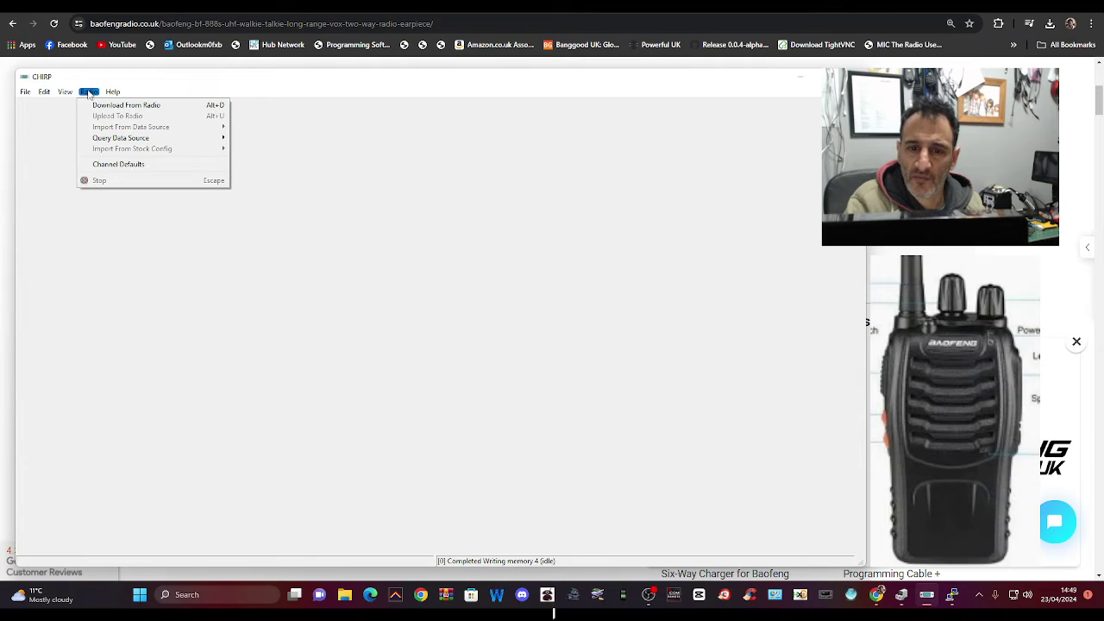
{"action": "left_click", "coordinate": [103, 106]}
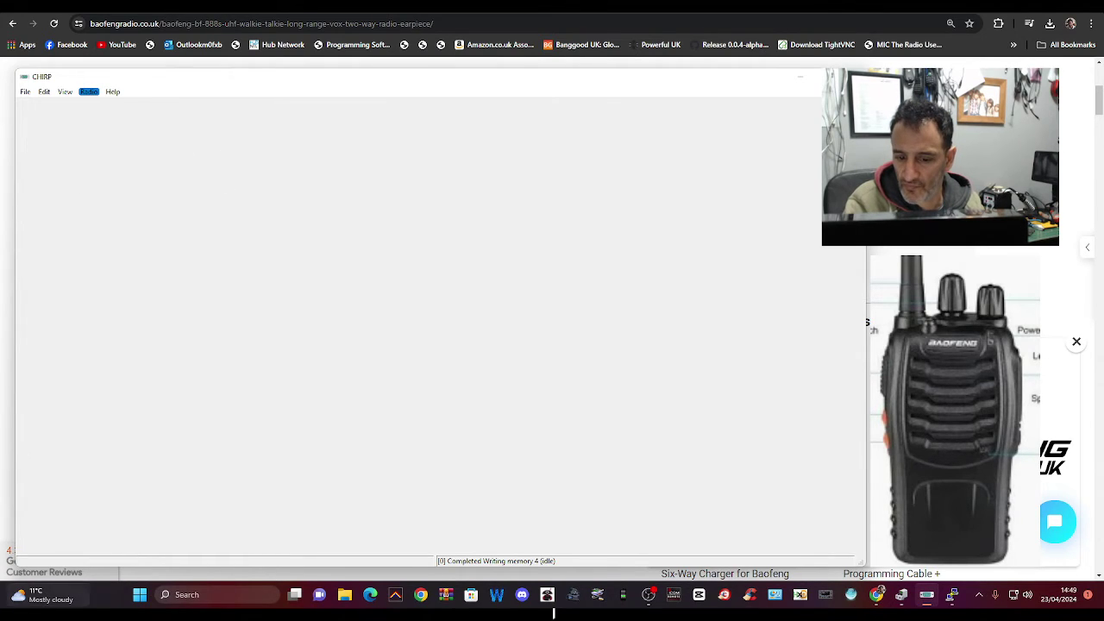
- Switch to Device Manager and check which COM port the Prolific USB-to-Serial programming cable uses
{"action": "right_click", "coordinate": [140, 594]}
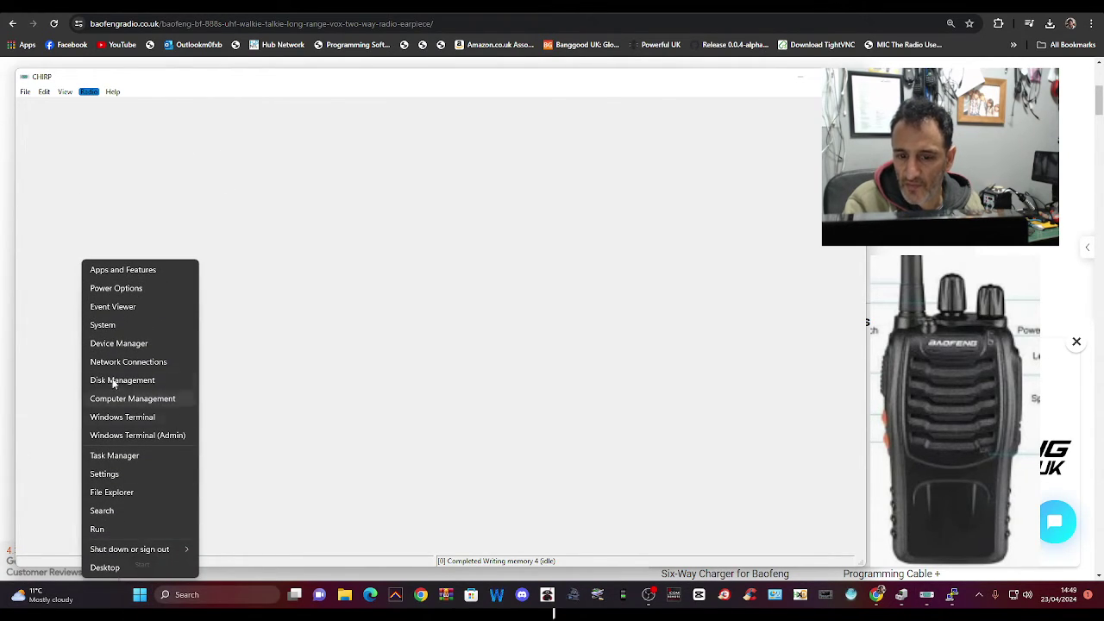
{"action": "left_click", "coordinate": [108, 345]}
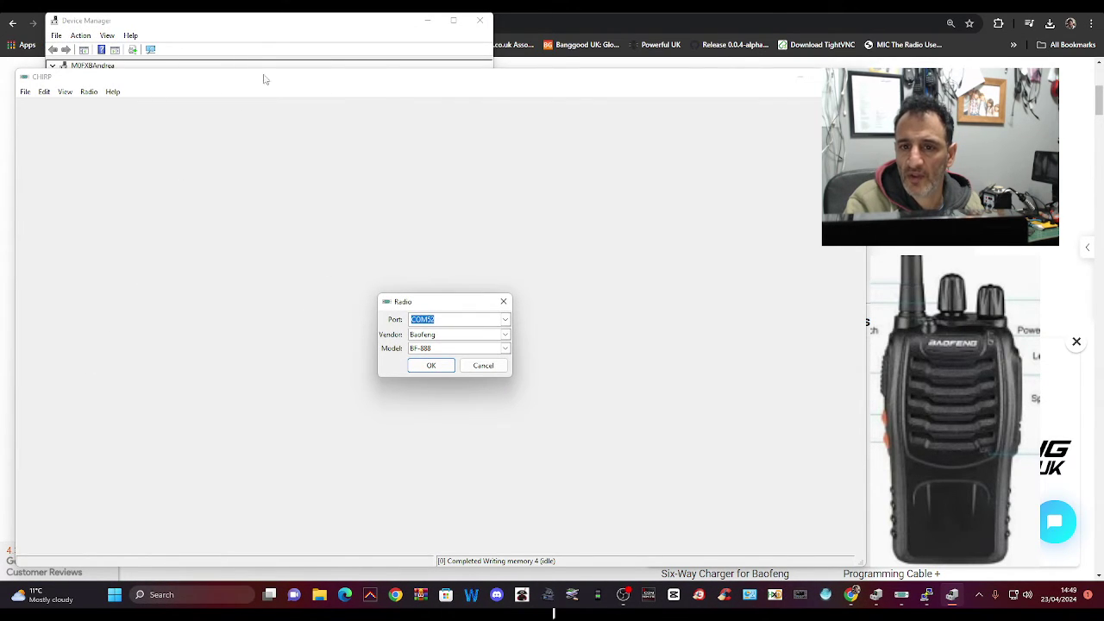
{"action": "left_click", "coordinate": [248, 34]}
{"action": "double_click", "coordinate": [115, 213]}
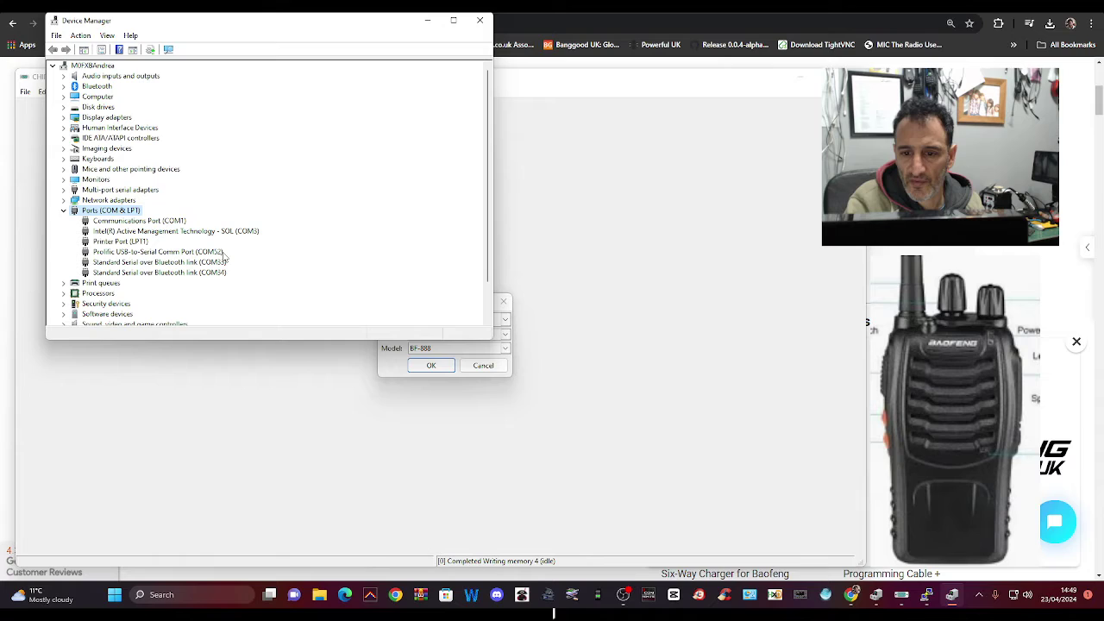
{"action": "left_click", "coordinate": [426, 20]}
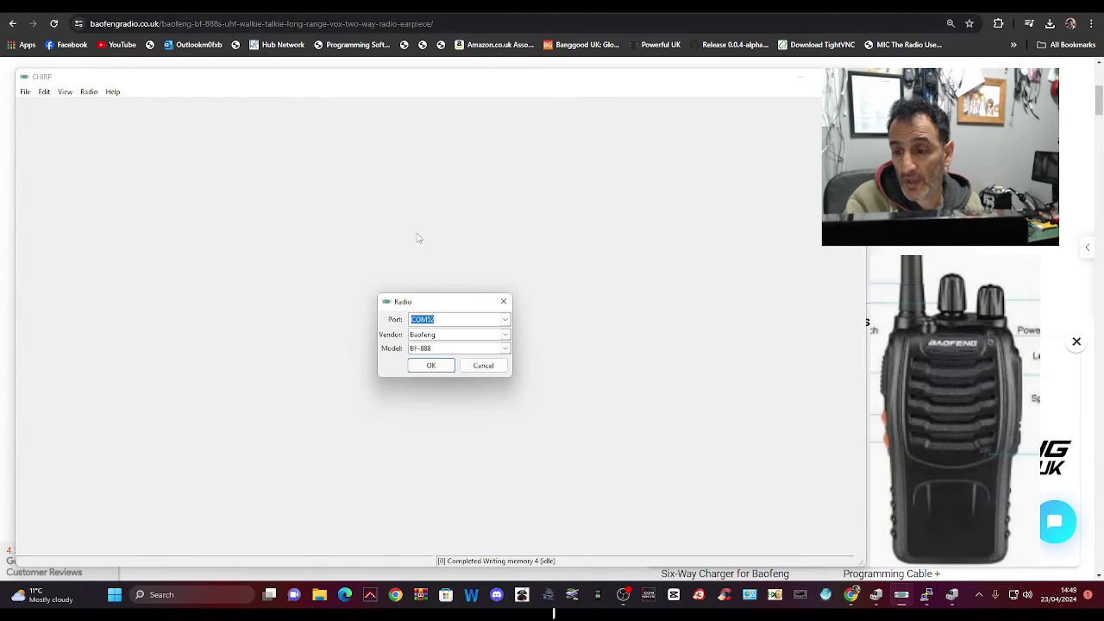
- Download the memories from the Baofeng BF-888 through port COM52
{"action": "left_click_drag", "start_coordinate": [448, 304], "coordinate": [214, 217]}
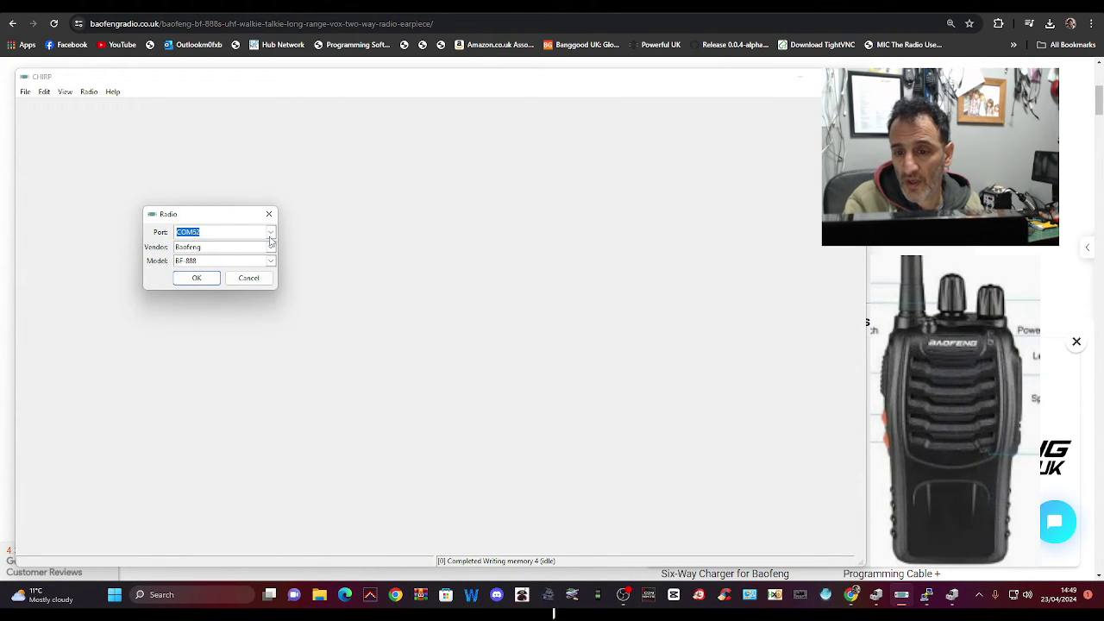
{"action": "left_click", "coordinate": [200, 282]}
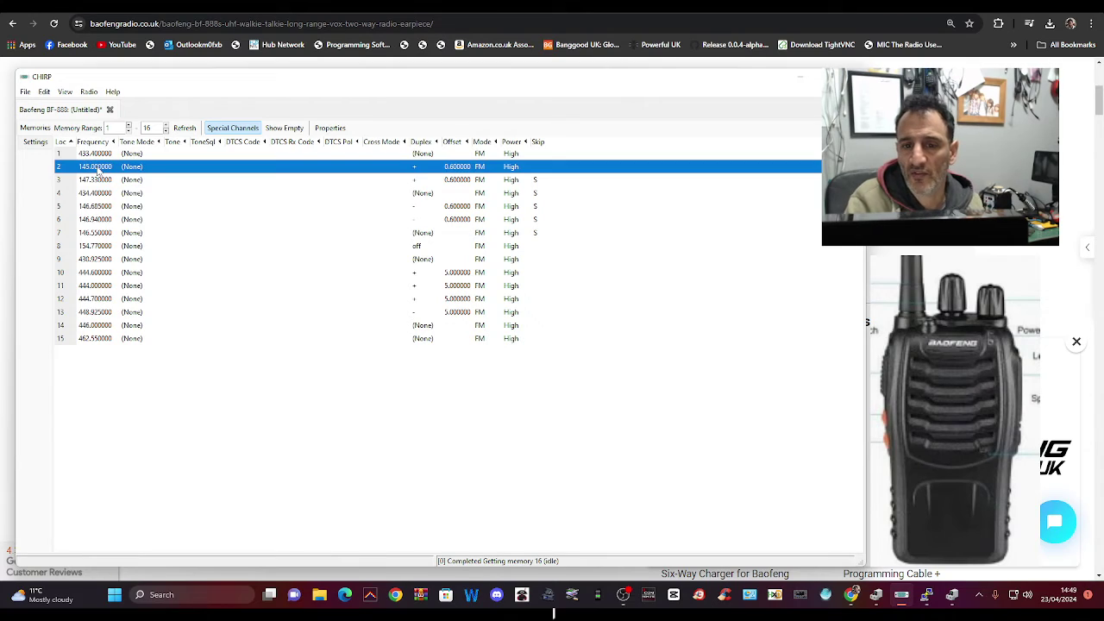
- Try to set the frequency of memory channel 2 to 145.600
{"action": "double_click", "coordinate": [99, 165]}
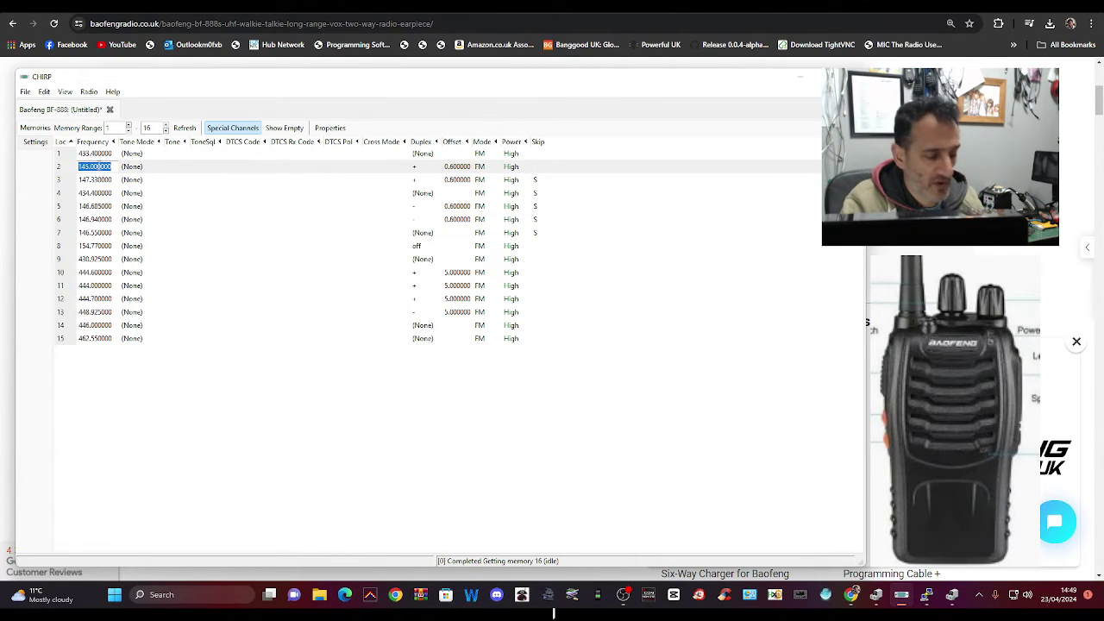
{"action": "type", "text": "145"}
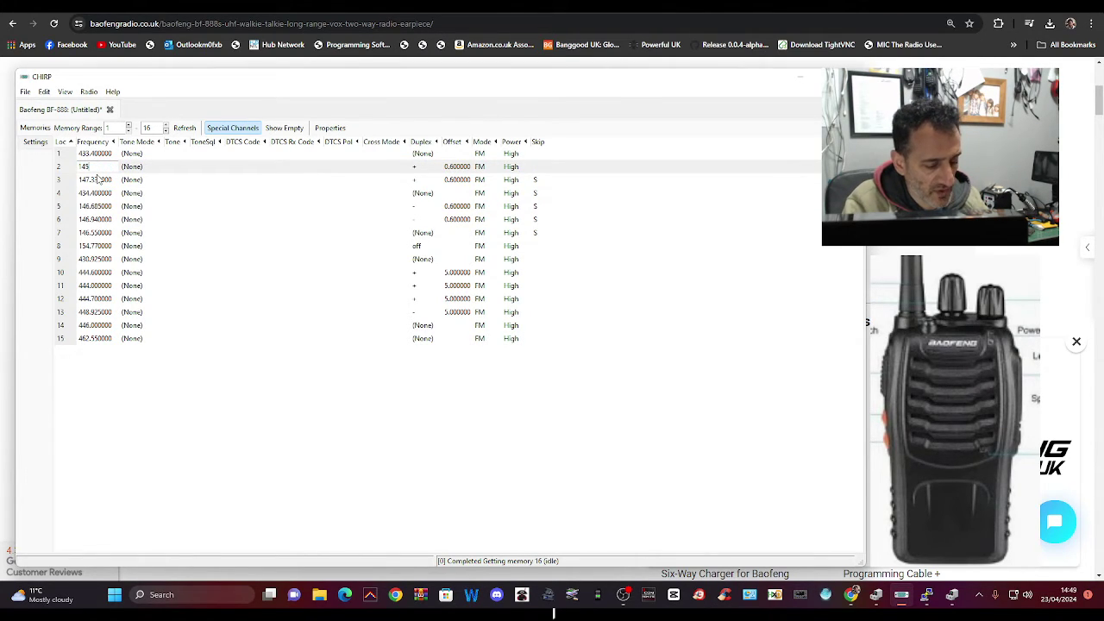
{"action": "type", "text": ".6"}
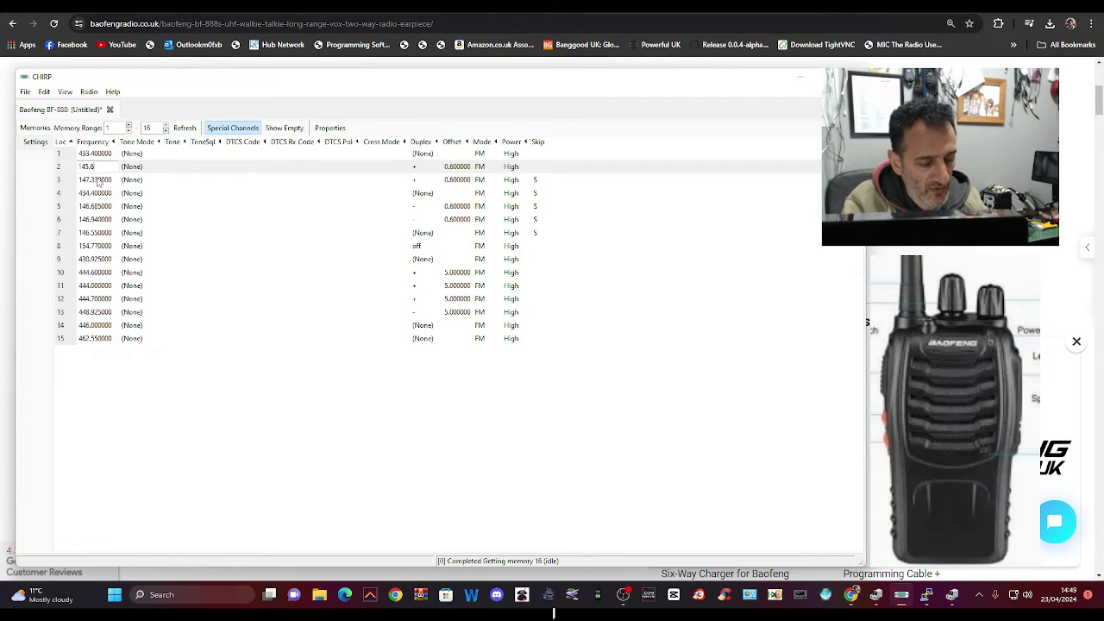
{"action": "type", "text": "00"}
{"action": "key", "text": "Return"}
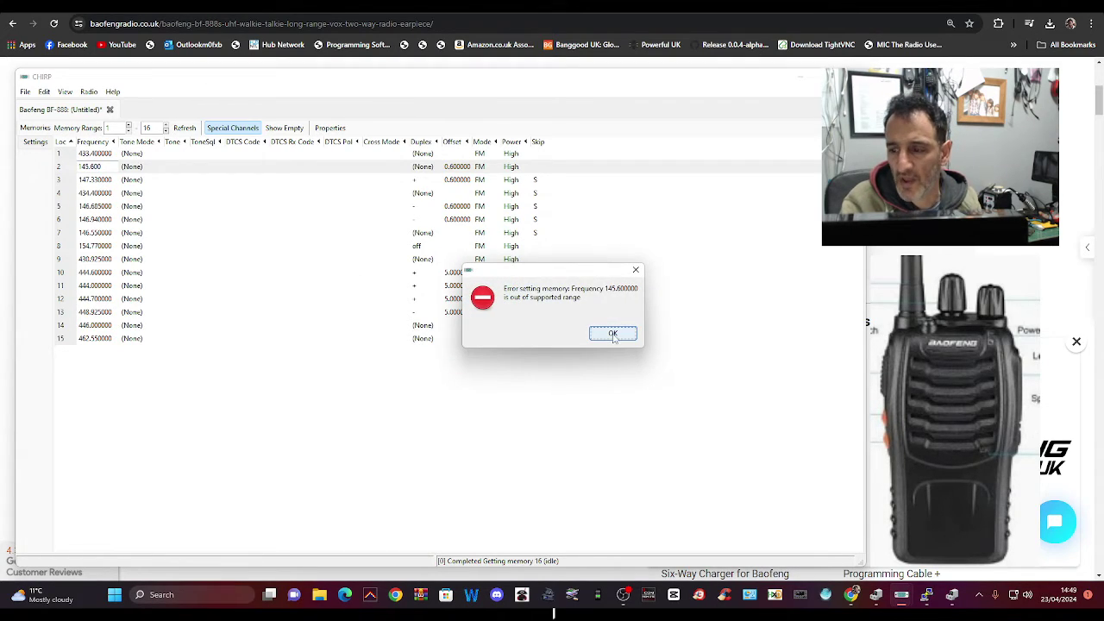
{"action": "left_click", "coordinate": [613, 334]}
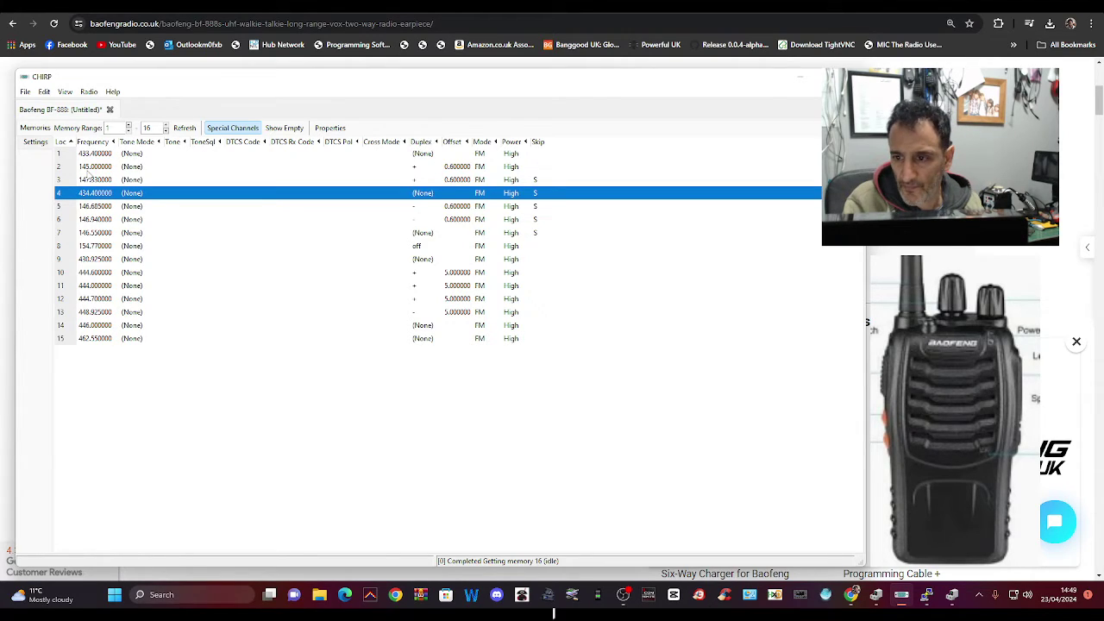
- Enable the developer functions and check that the option is ticked
{"action": "left_click", "coordinate": [113, 93]}
{"action": "mouse_move", "coordinate": [90, 93]}
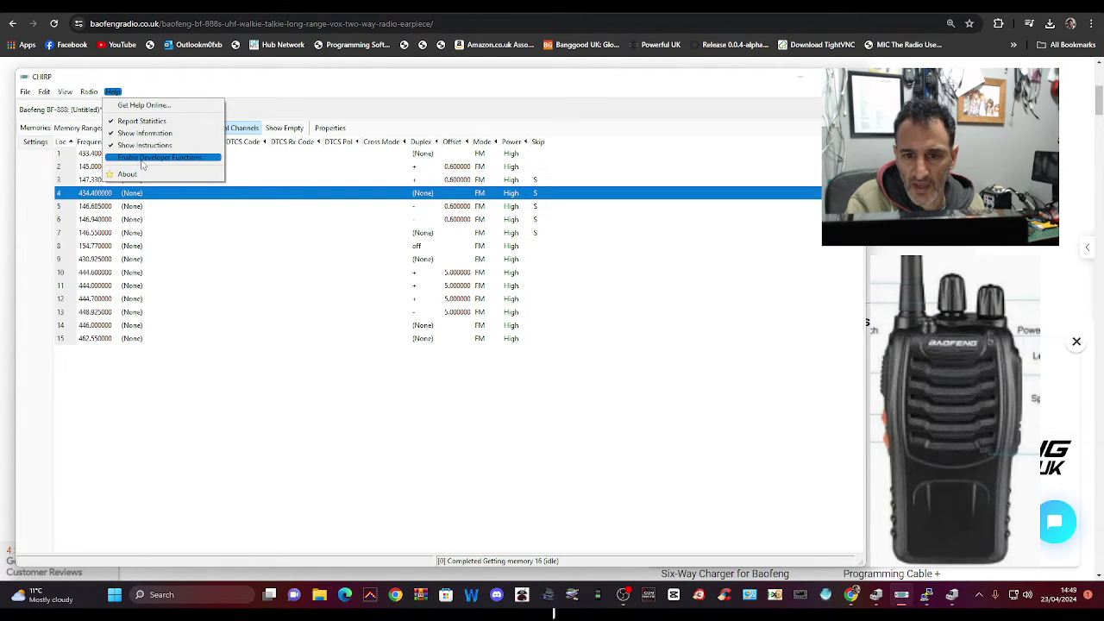
{"action": "left_click", "coordinate": [143, 160]}
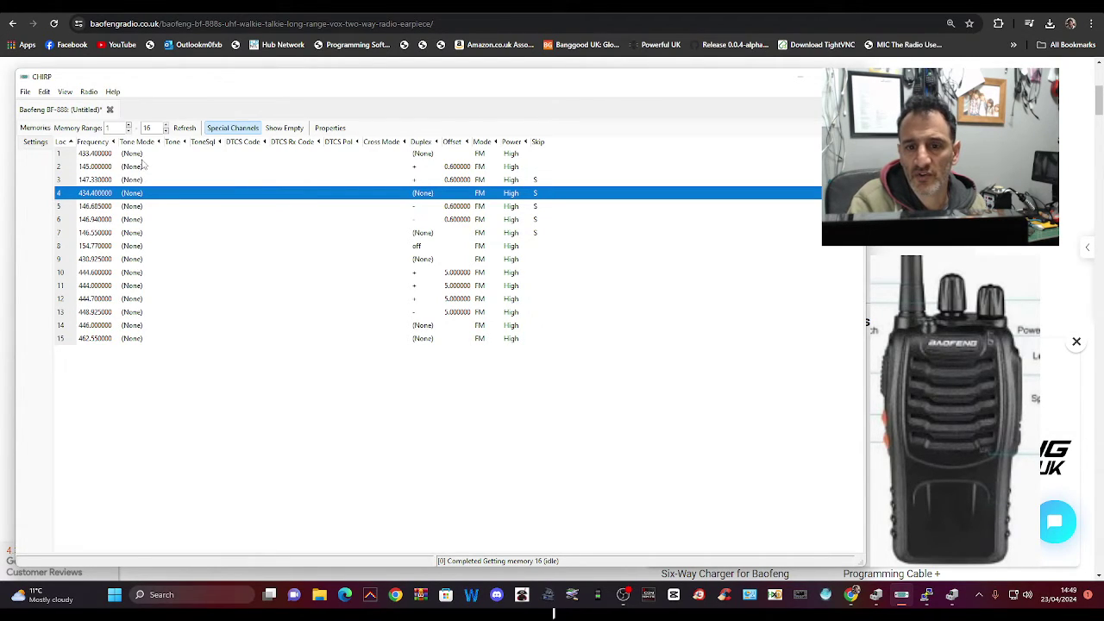
{"action": "left_click", "coordinate": [111, 92]}
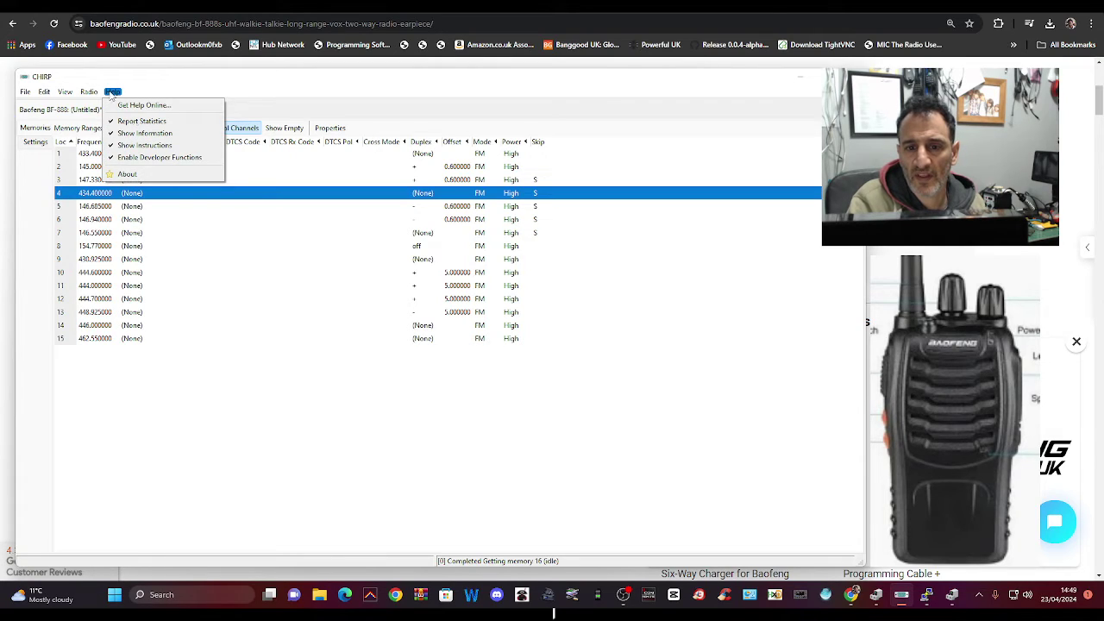
{"action": "left_click", "coordinate": [111, 92]}
- Look through the radio's basic settings and return to the memory list
{"action": "left_click", "coordinate": [89, 93]}
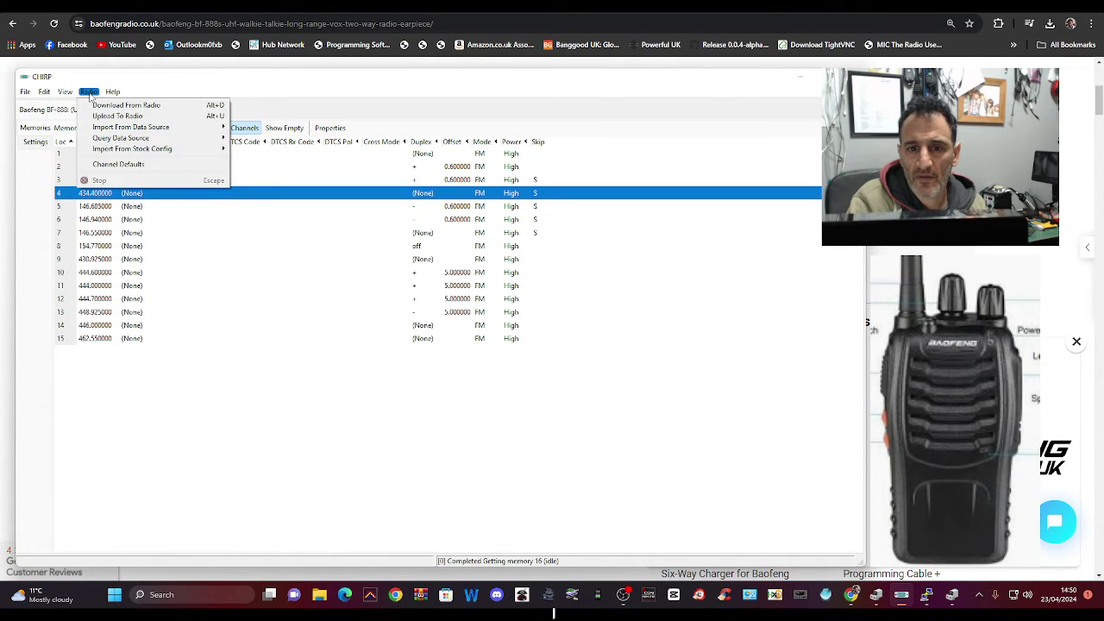
{"action": "mouse_move", "coordinate": [69, 94]}
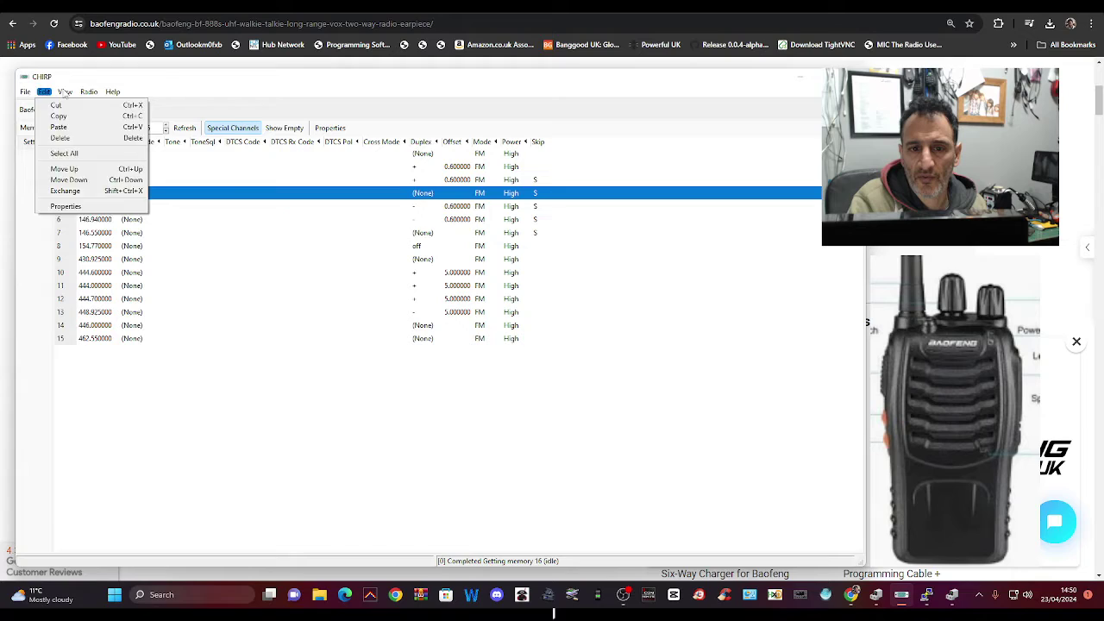
{"action": "left_click", "coordinate": [35, 181]}
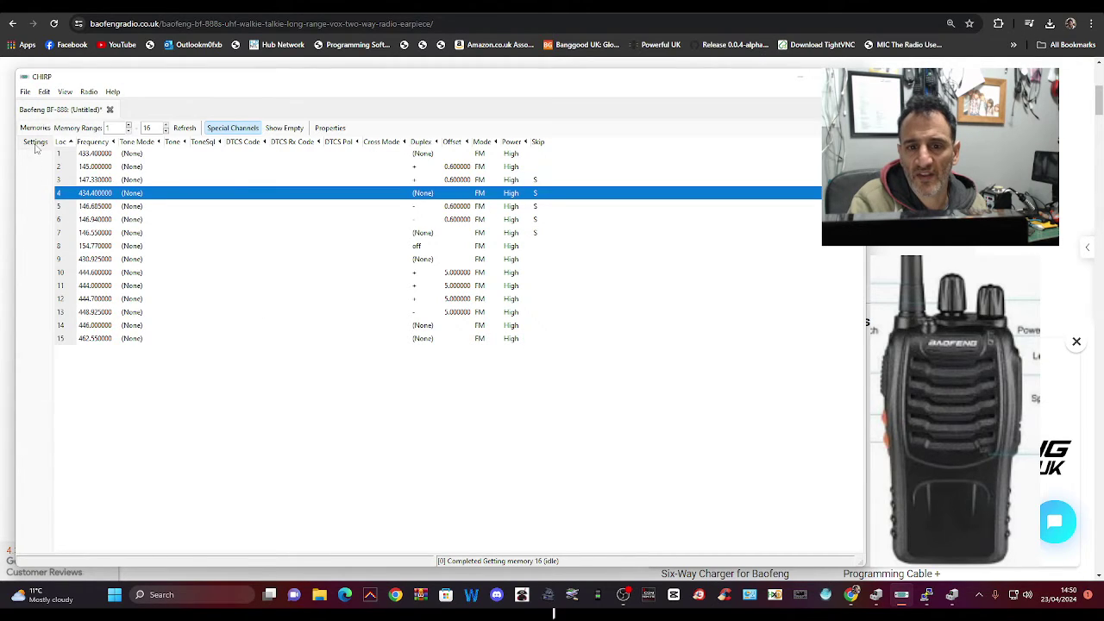
{"action": "left_click", "coordinate": [36, 144]}
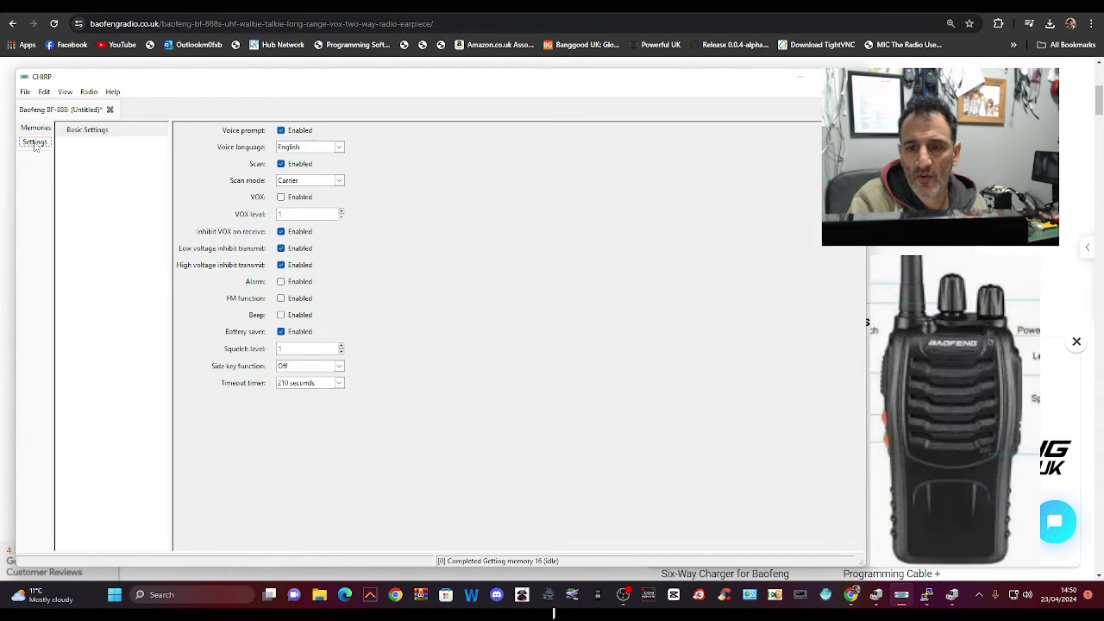
{"action": "left_click", "coordinate": [36, 129]}
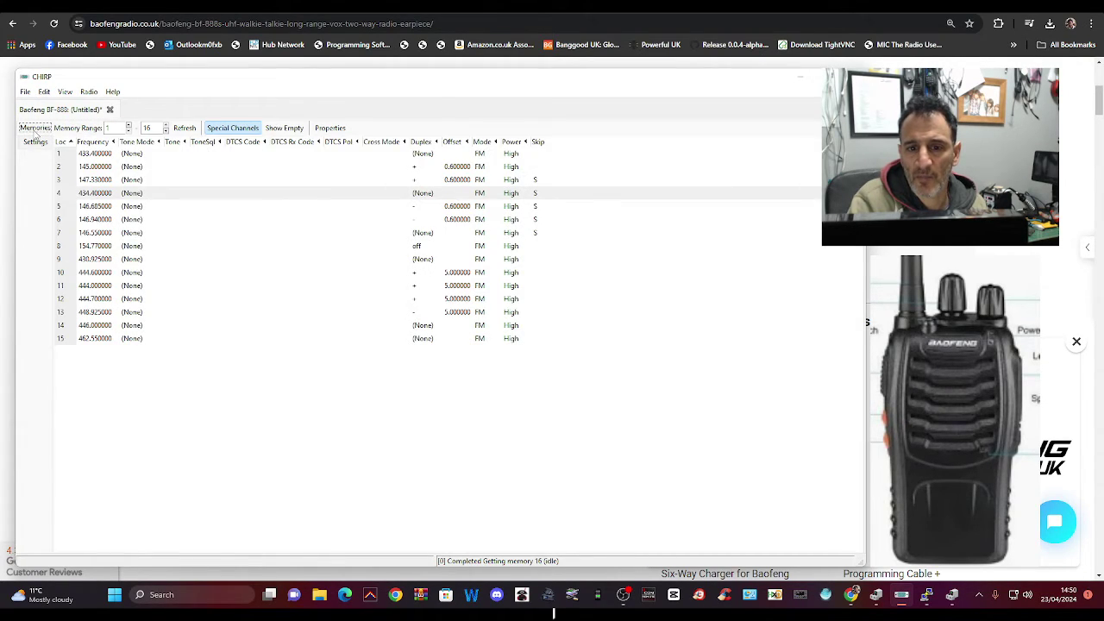
{"action": "left_click", "coordinate": [36, 143]}
{"action": "left_click", "coordinate": [35, 129]}
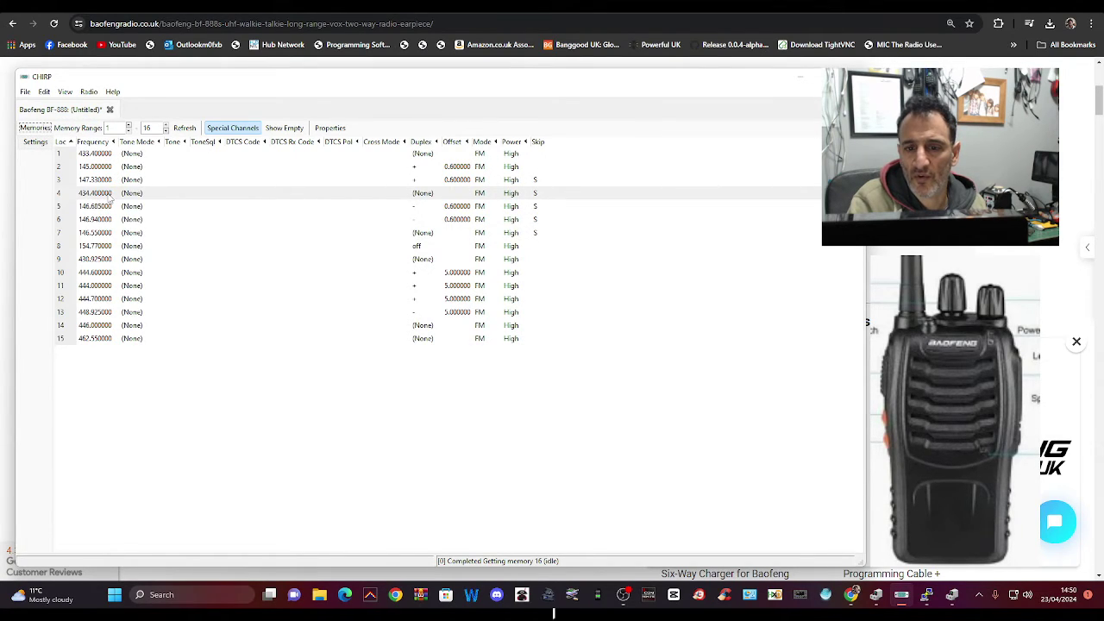
- Show the raw memory of channel 4, examine its structure, and close it
{"action": "double_click", "coordinate": [108, 193]}
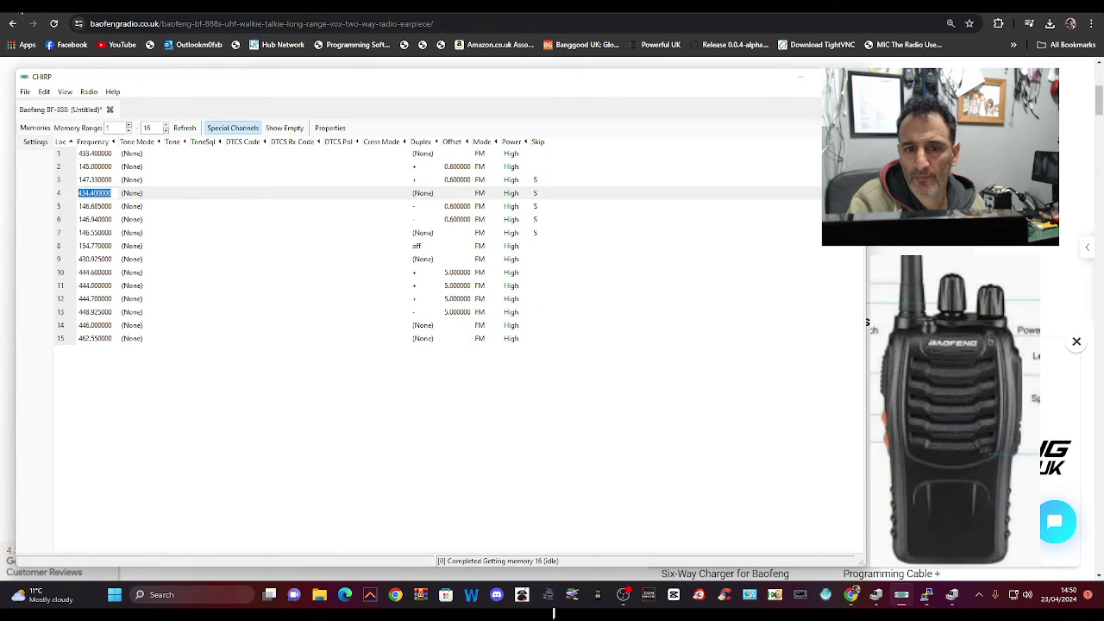
{"action": "left_click", "coordinate": [623, 595]}
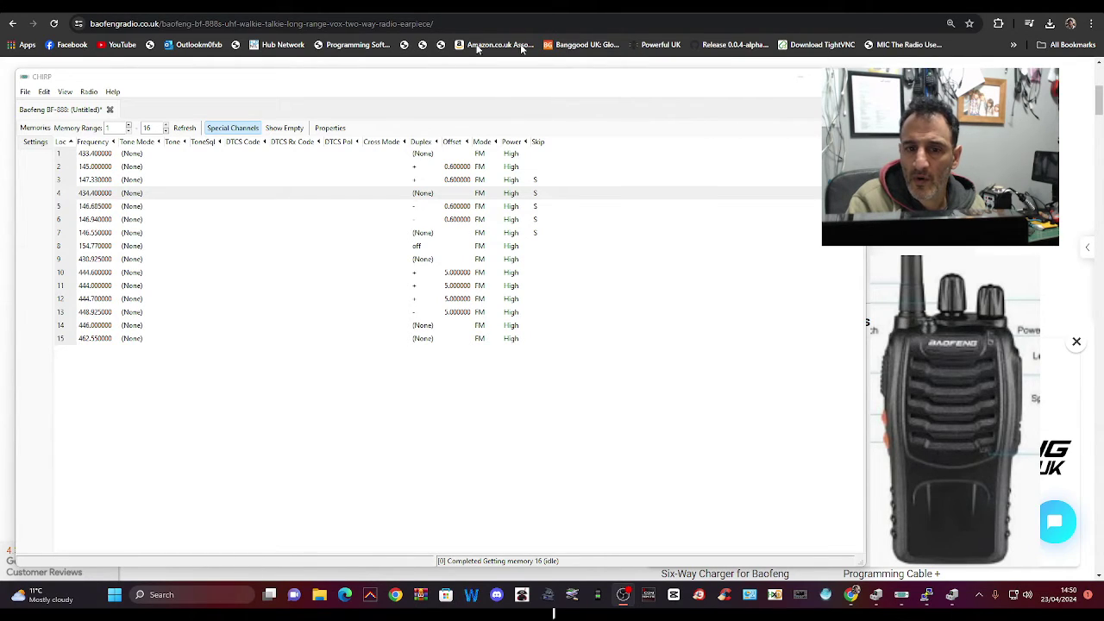
{"action": "left_click", "coordinate": [44, 91]}
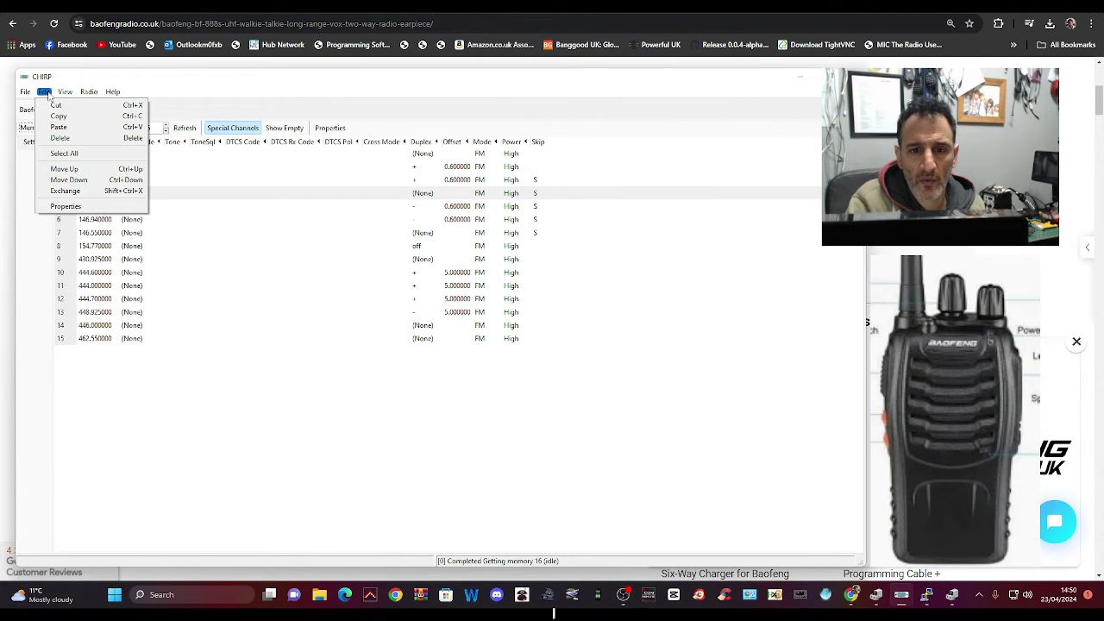
{"action": "mouse_move", "coordinate": [60, 97]}
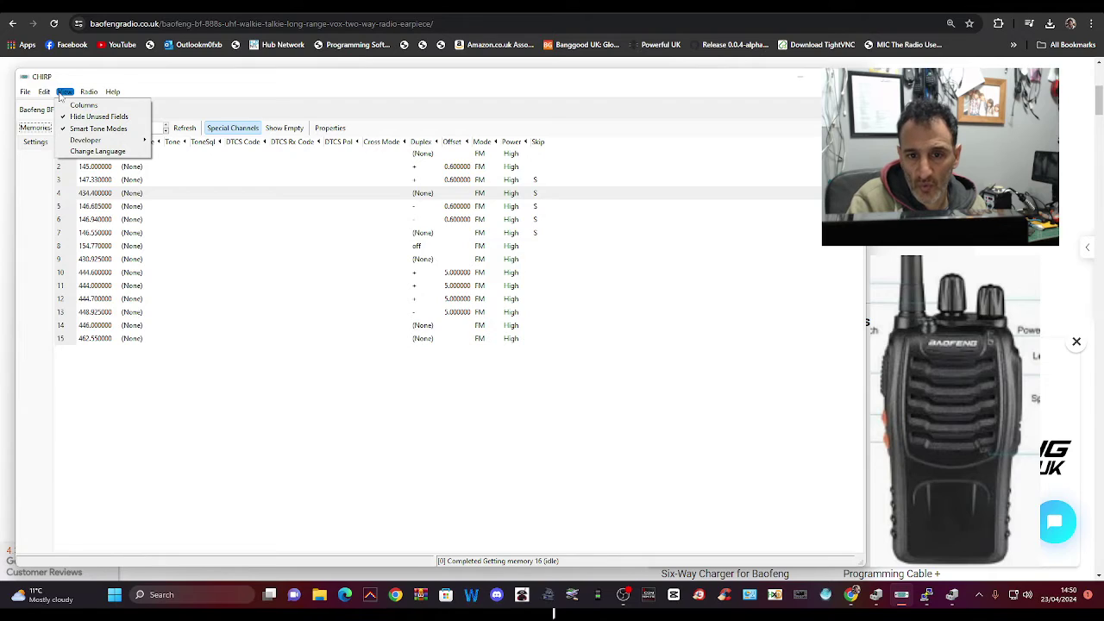
{"action": "mouse_move", "coordinate": [80, 142]}
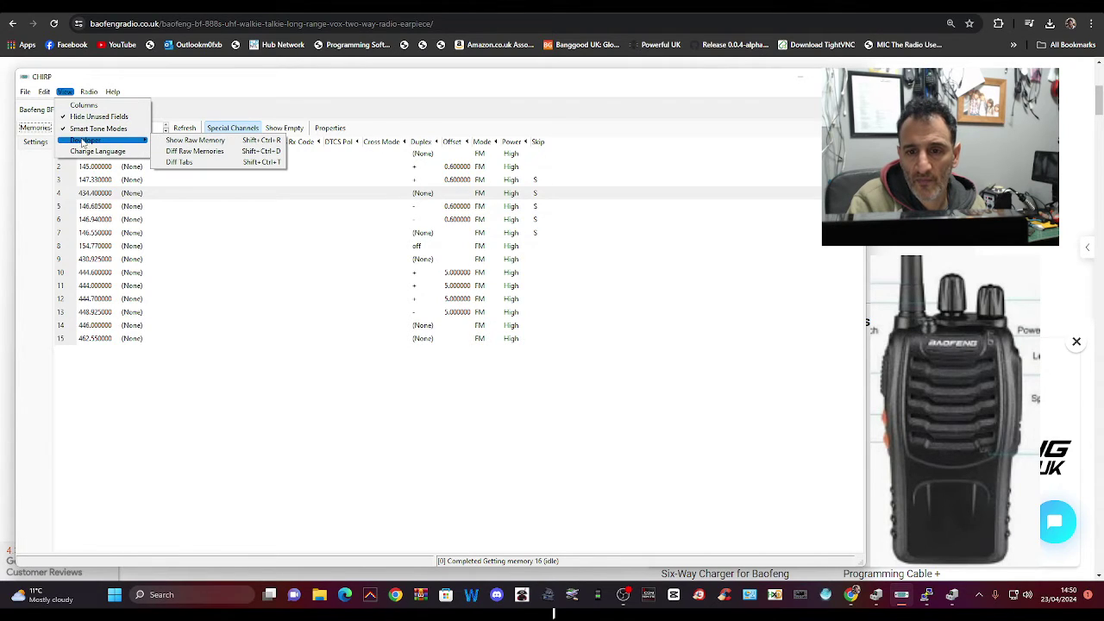
{"action": "left_click", "coordinate": [187, 142]}
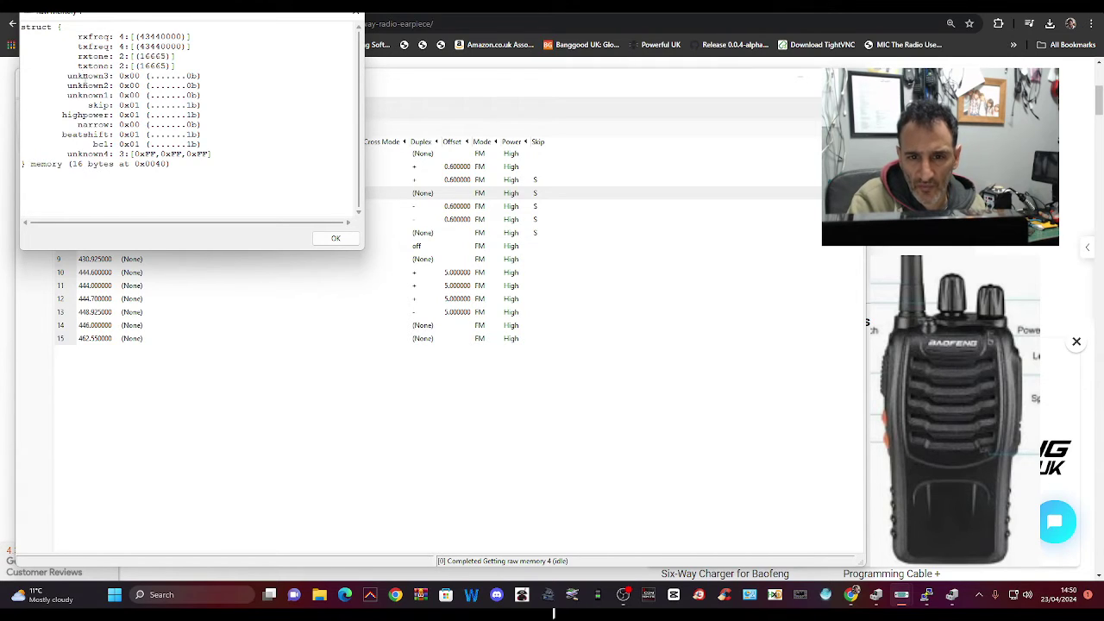
{"action": "left_click_drag", "start_coordinate": [236, 14], "coordinate": [258, 188]}
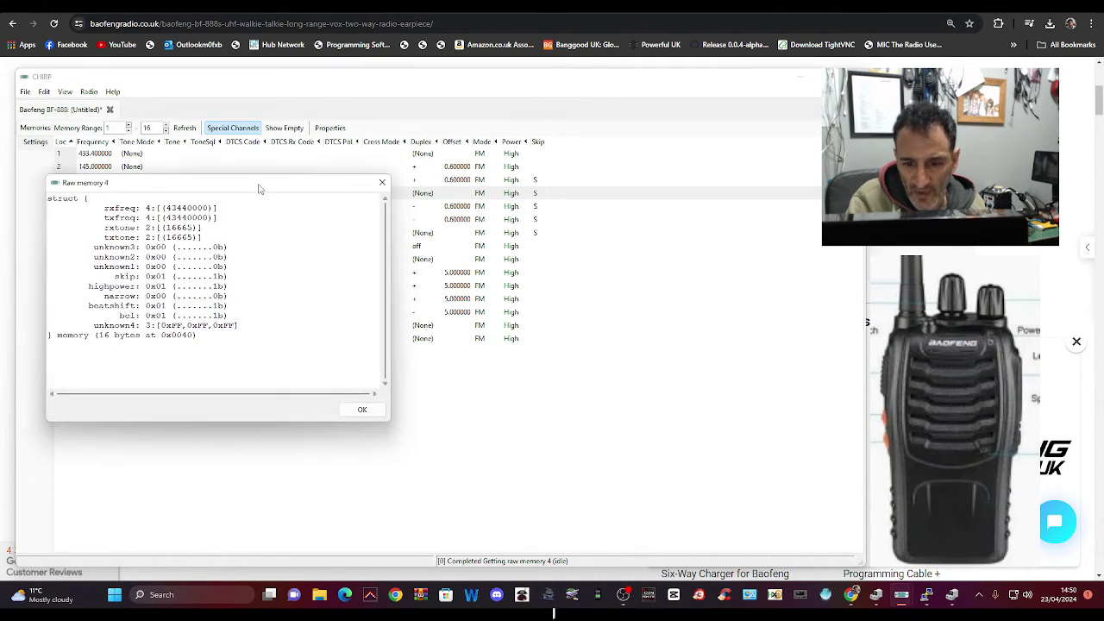
{"action": "left_click", "coordinate": [383, 184]}
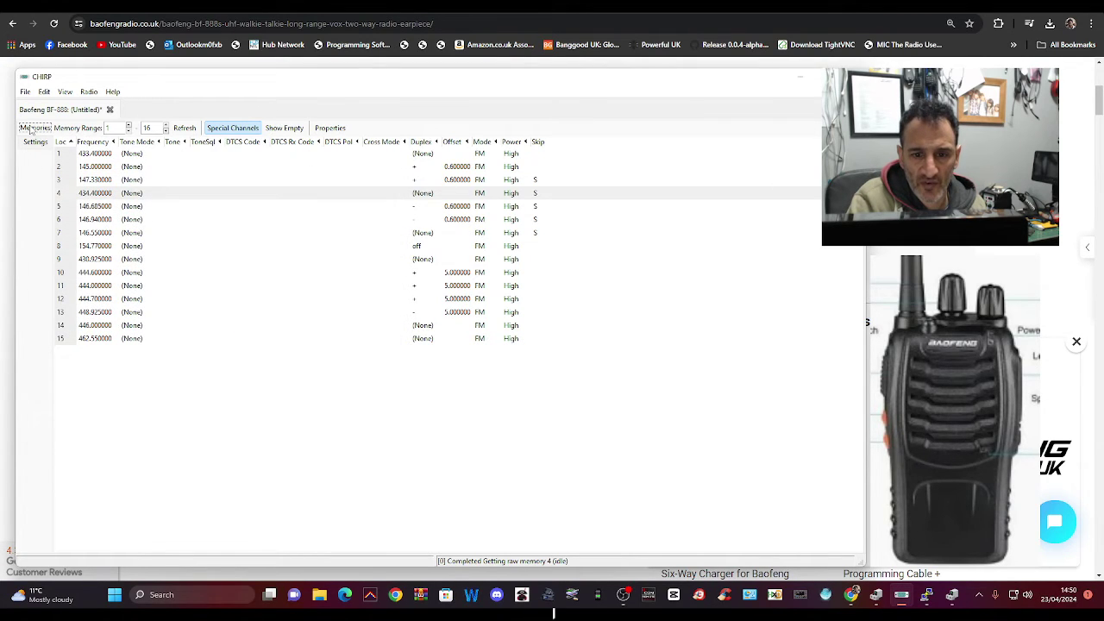
- Compare the basic settings with the memory list again to see whether the developer mode adds band-limit options
{"action": "left_click", "coordinate": [36, 142]}
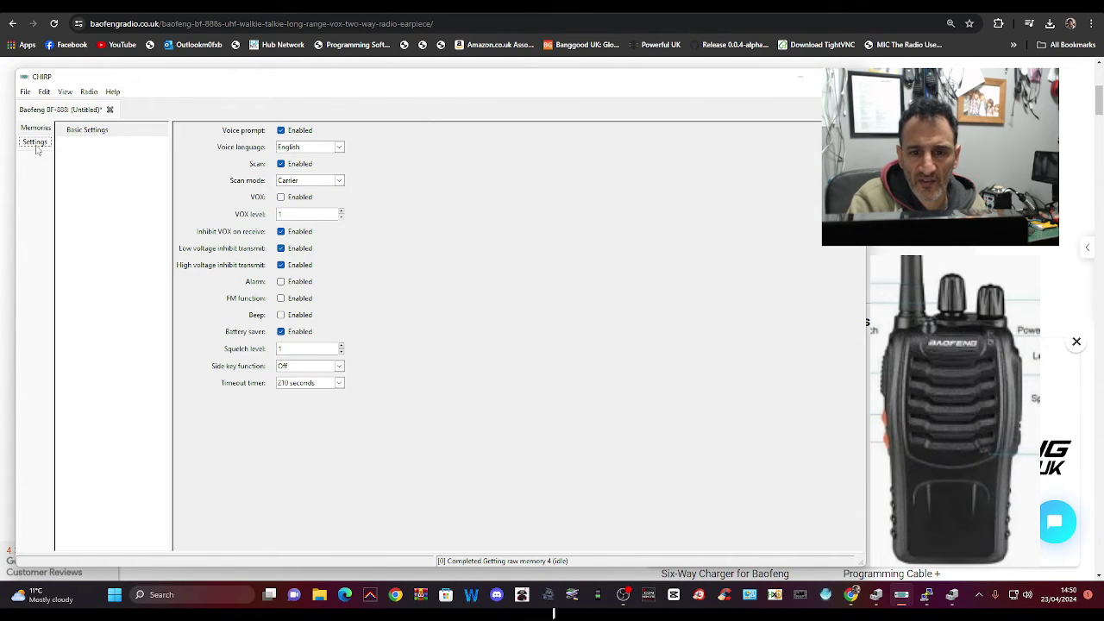
{"action": "left_click", "coordinate": [36, 129]}
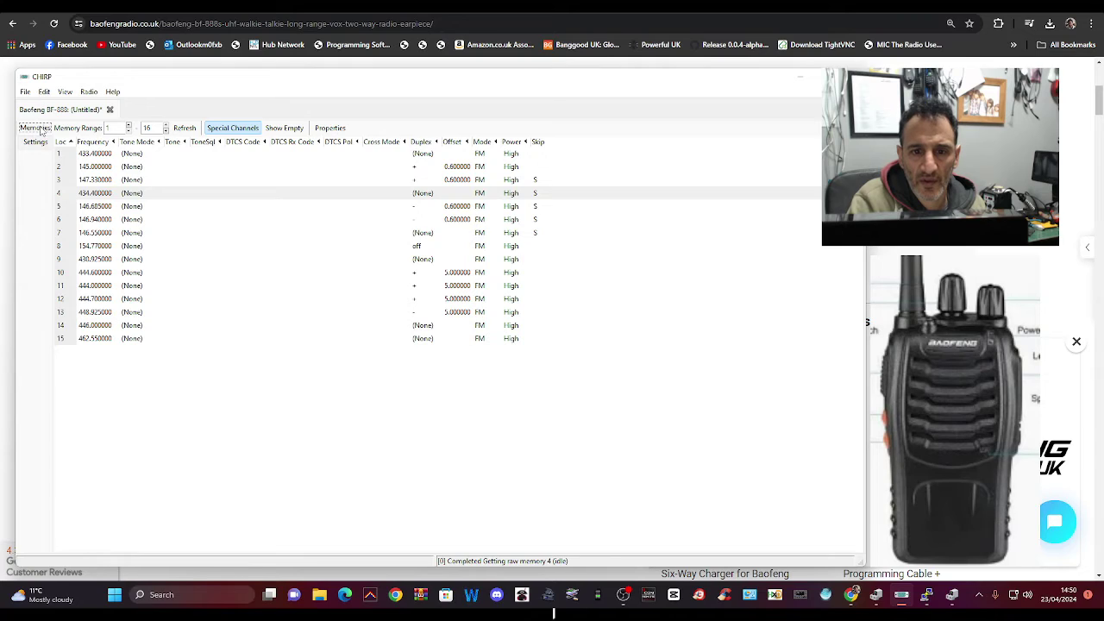
{"action": "left_click", "coordinate": [35, 142]}
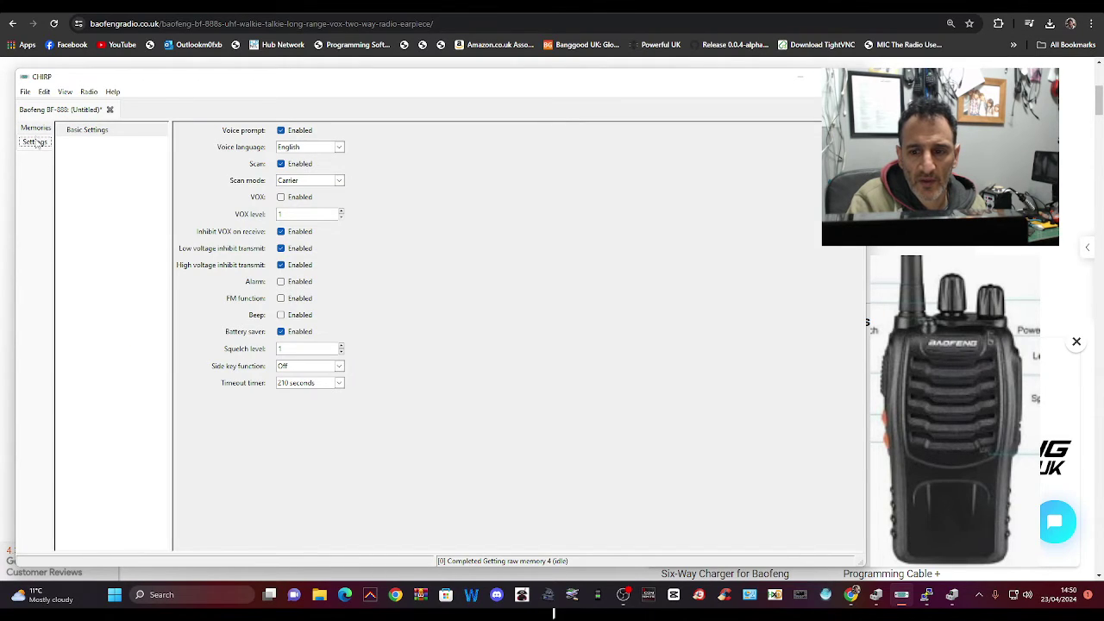
{"action": "left_click", "coordinate": [37, 129]}
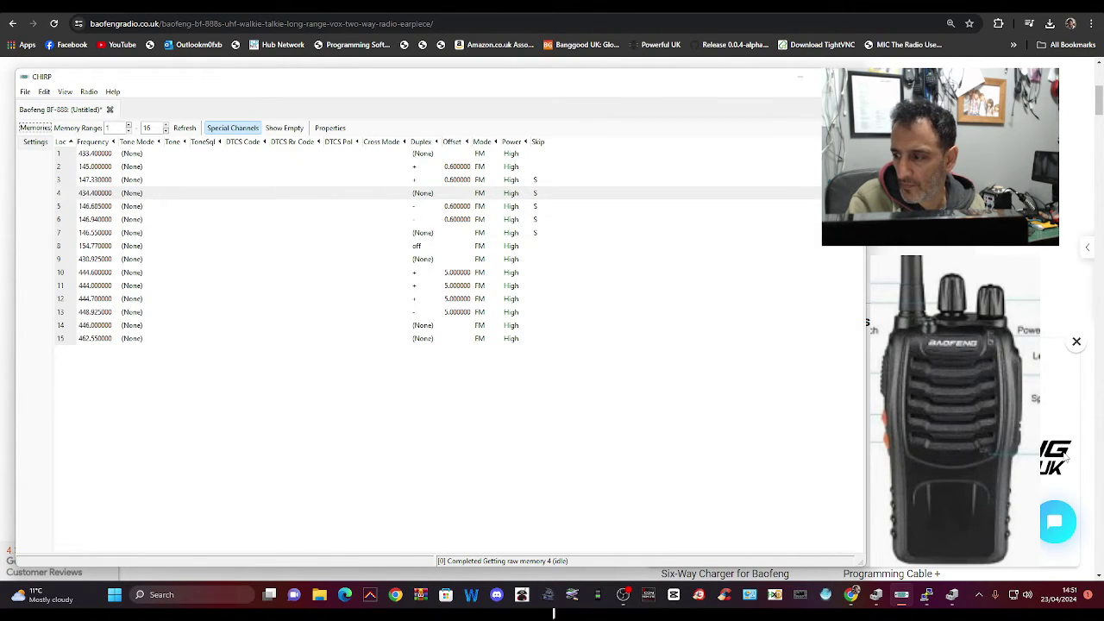
- Recheck that the developer functions are enabled, and upload the memories to the Baofeng BF-888 through port COM52
{"action": "key", "text": "alt+Tab"}
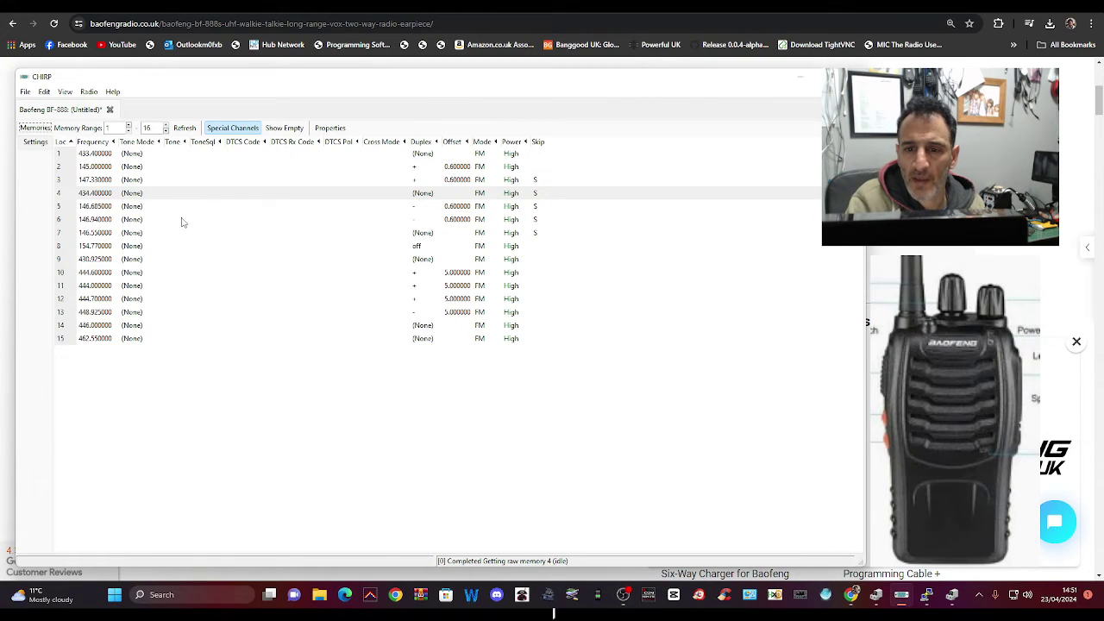
{"action": "left_click", "coordinate": [120, 93]}
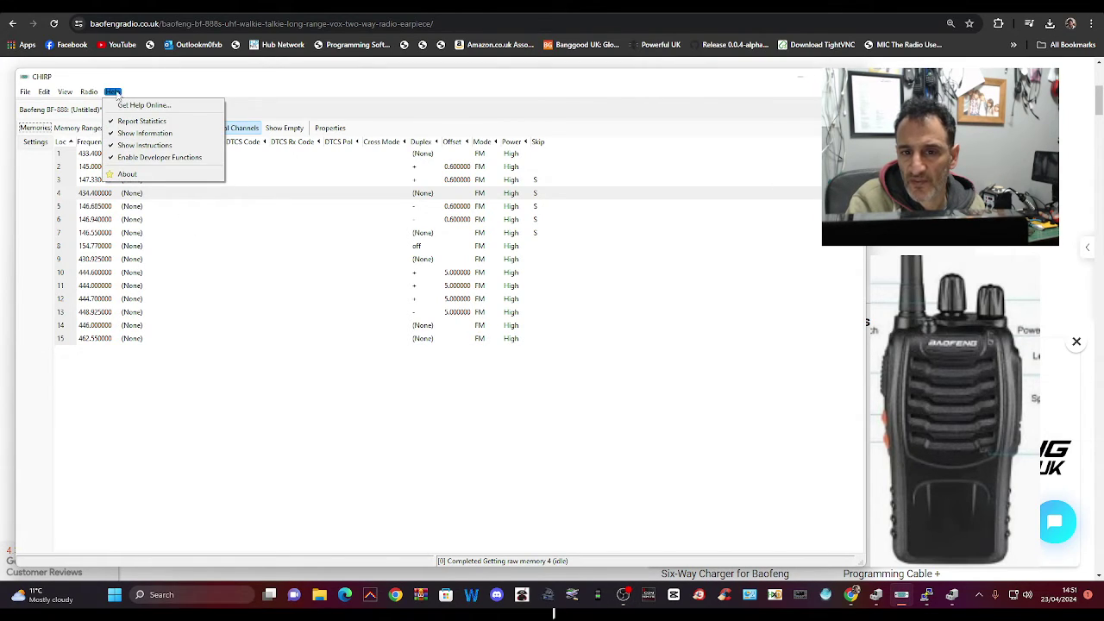
{"action": "mouse_move", "coordinate": [91, 92]}
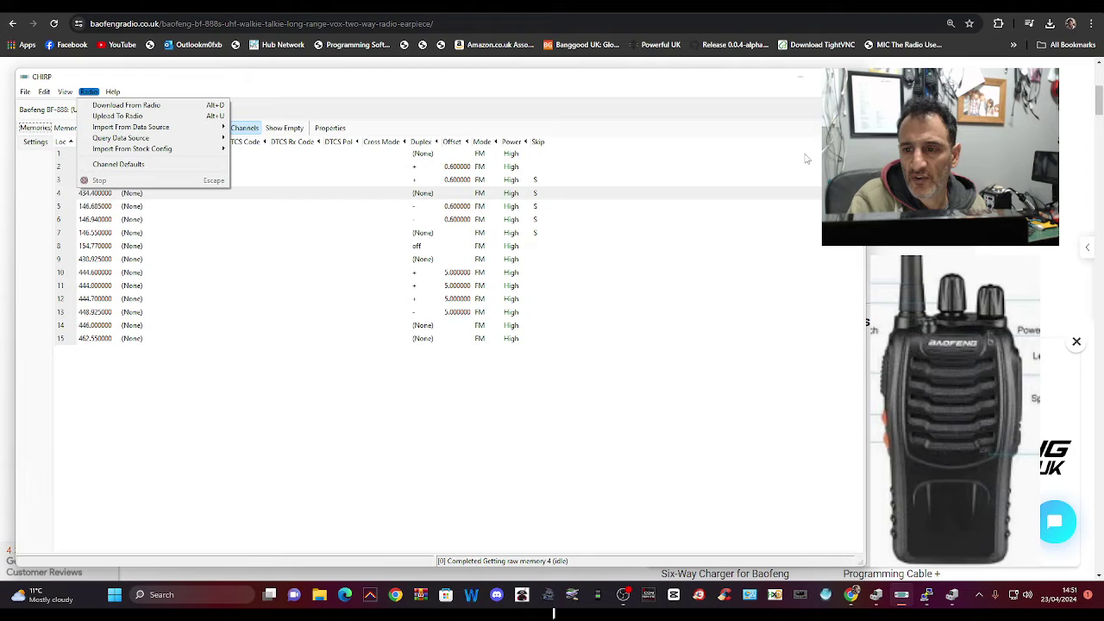
{"action": "key", "text": "Escape"}
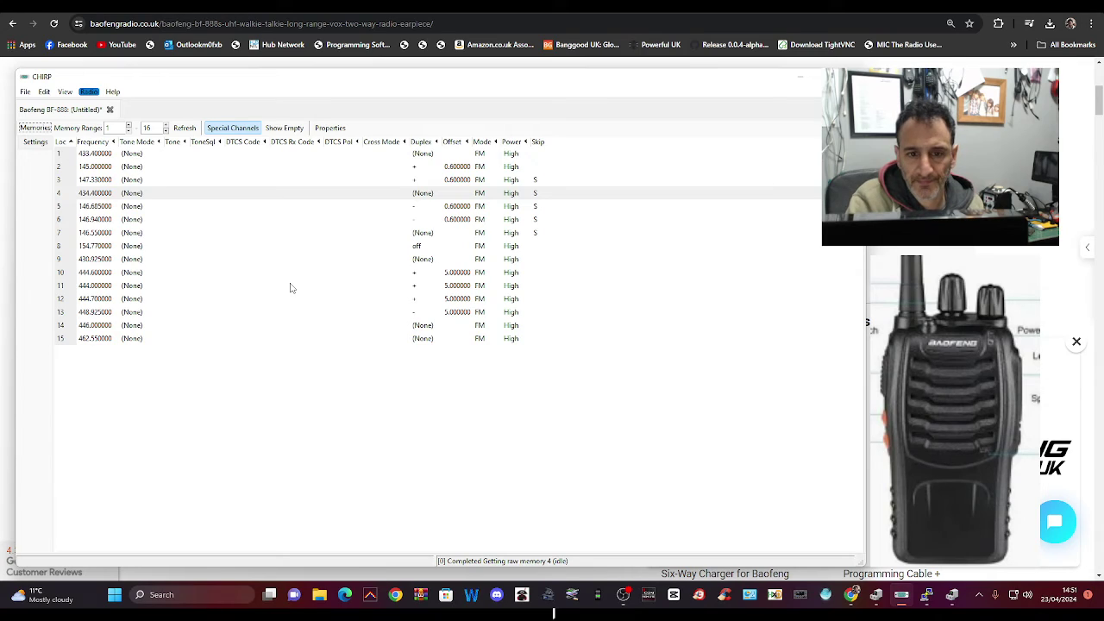
{"action": "key", "text": "alt+u"}
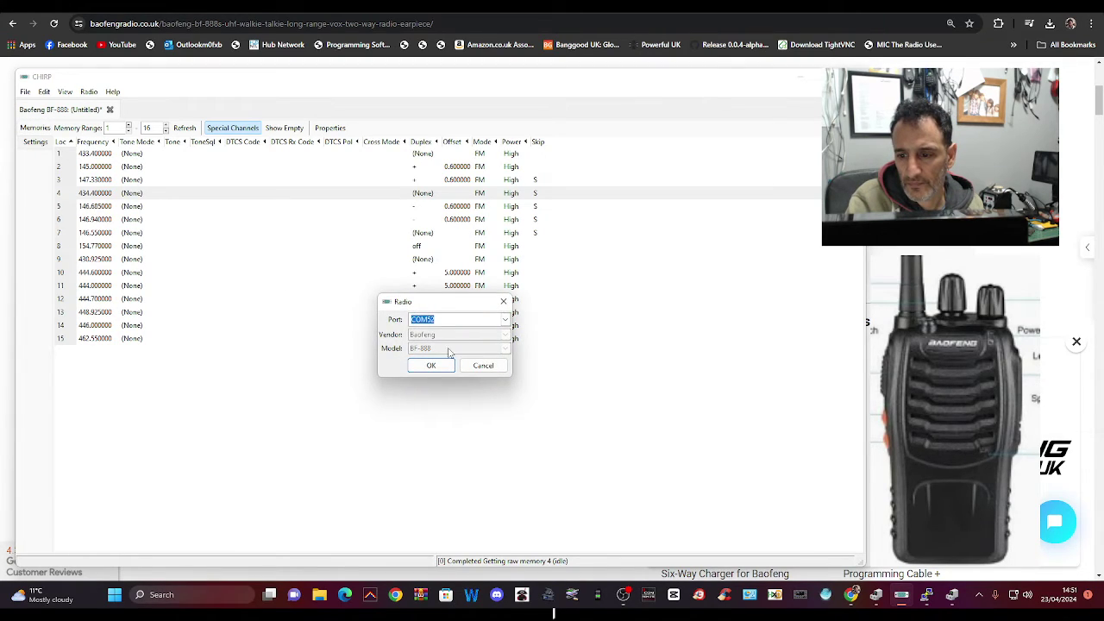
{"action": "left_click", "coordinate": [429, 365]}
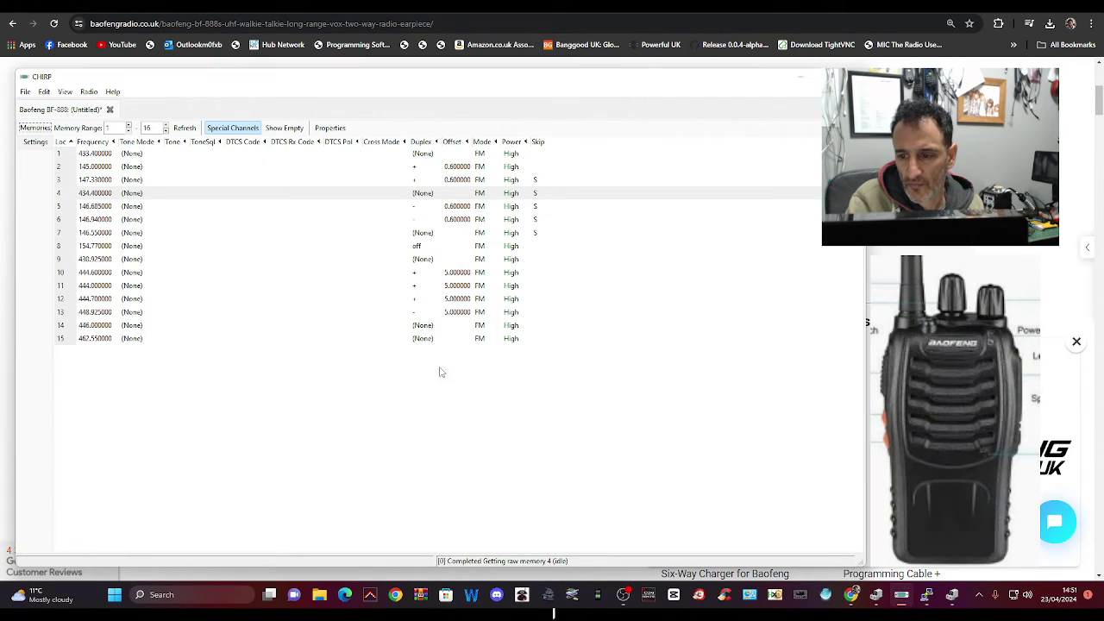
- Close the program and save the modified memories as Baofeng_BF-888_20240423 in Downloads, overwriting the existing file
{"action": "left_click", "coordinate": [856, 76]}
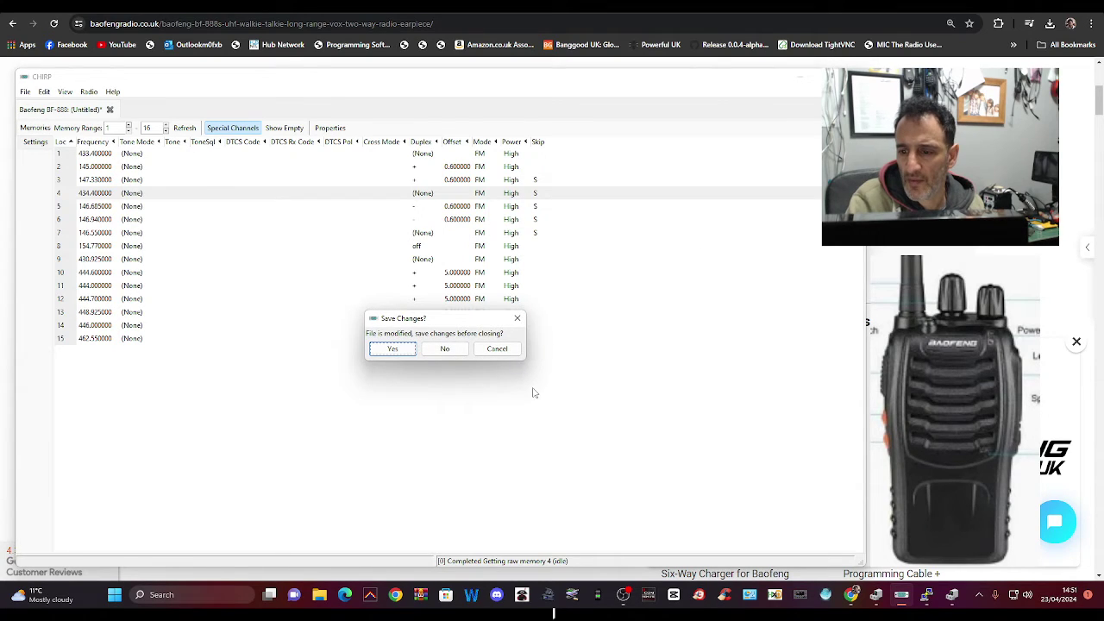
{"action": "left_click", "coordinate": [393, 350]}
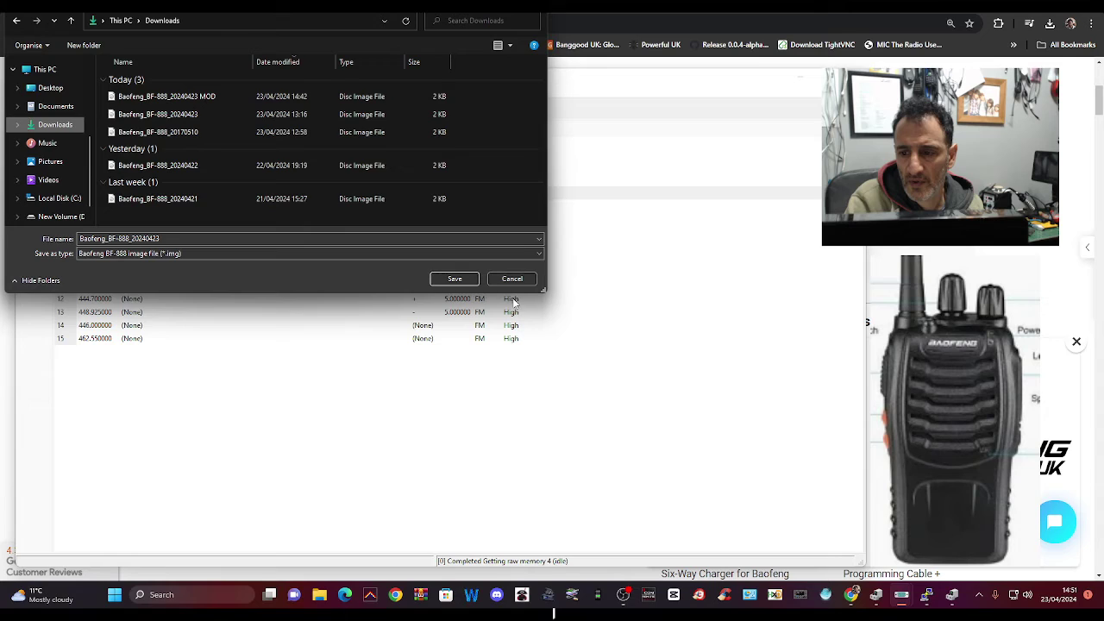
{"action": "left_click", "coordinate": [451, 280]}
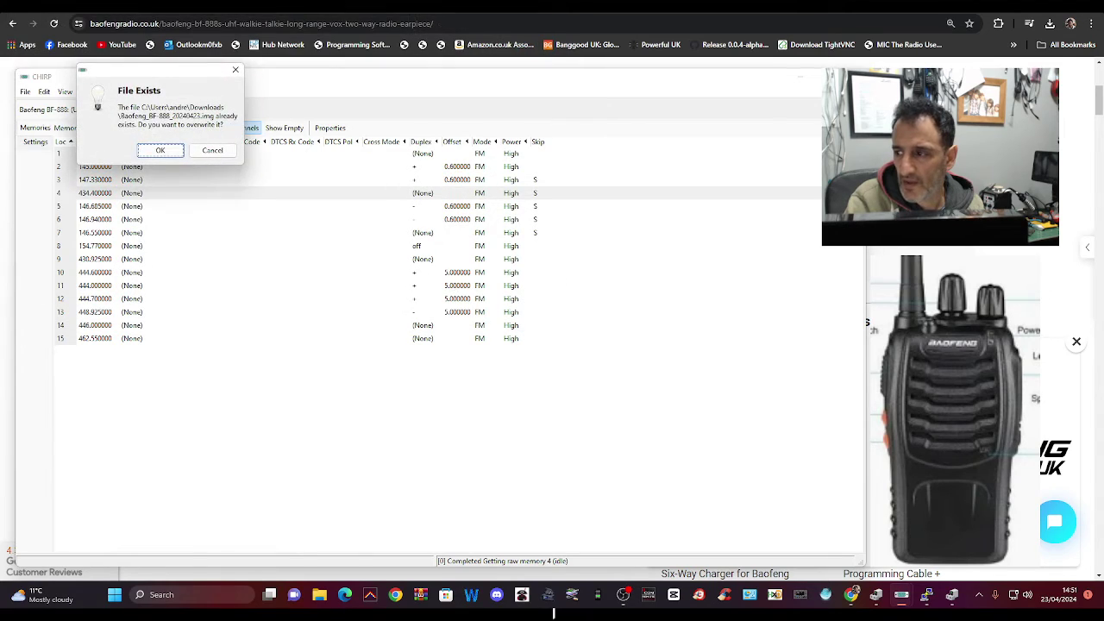
{"action": "left_click", "coordinate": [160, 151]}
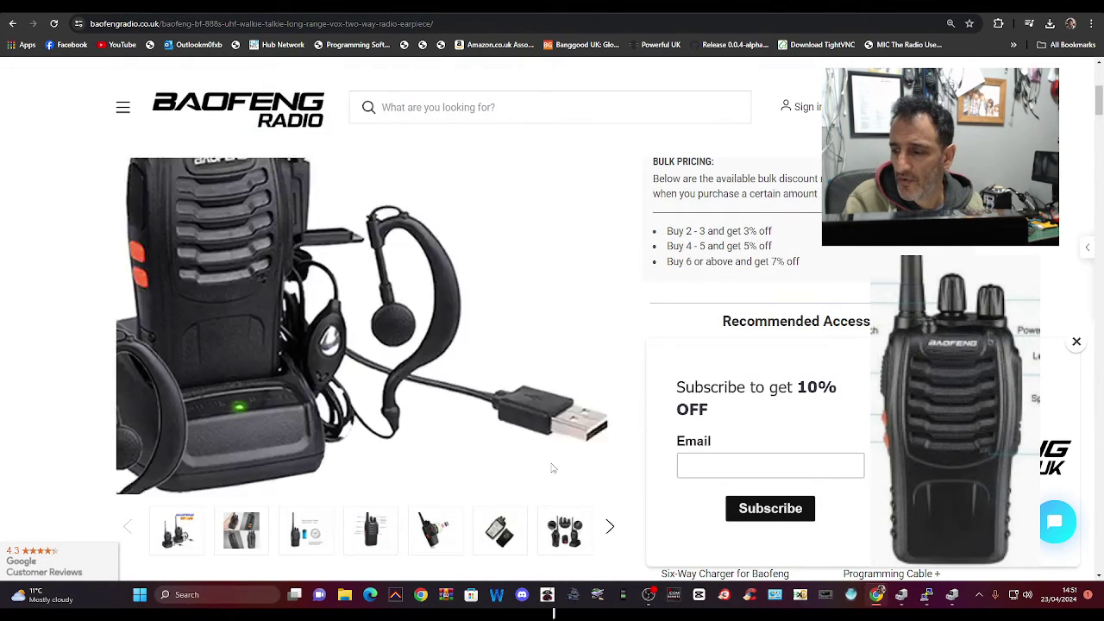
- Find CHIRP among the installed applications and start it again
{"action": "key", "text": "super+Down"}
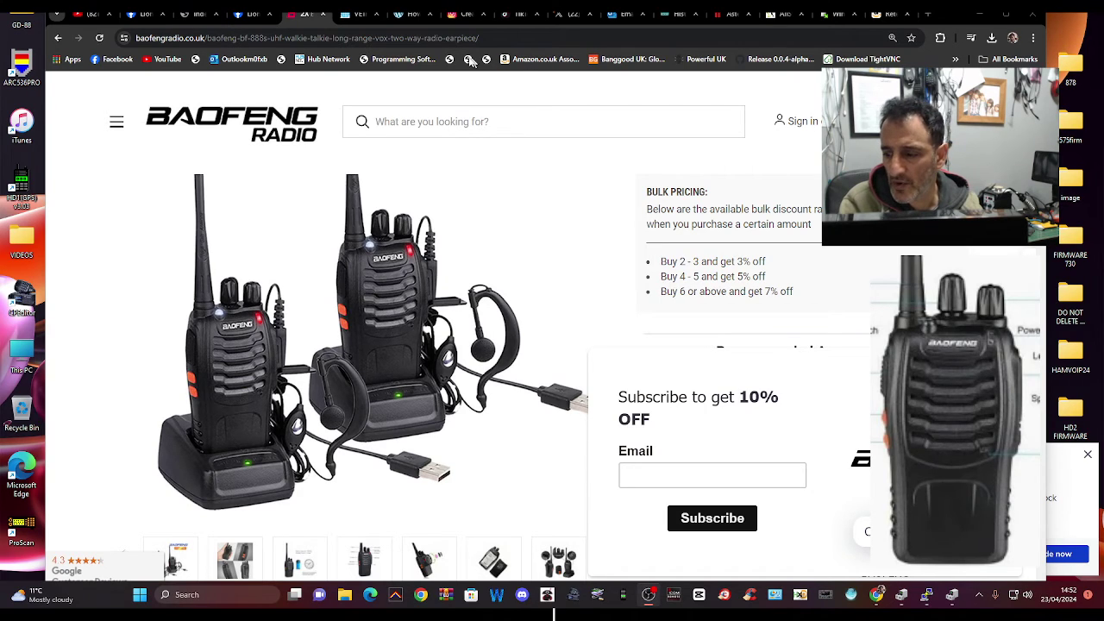
{"action": "left_click", "coordinate": [189, 601]}
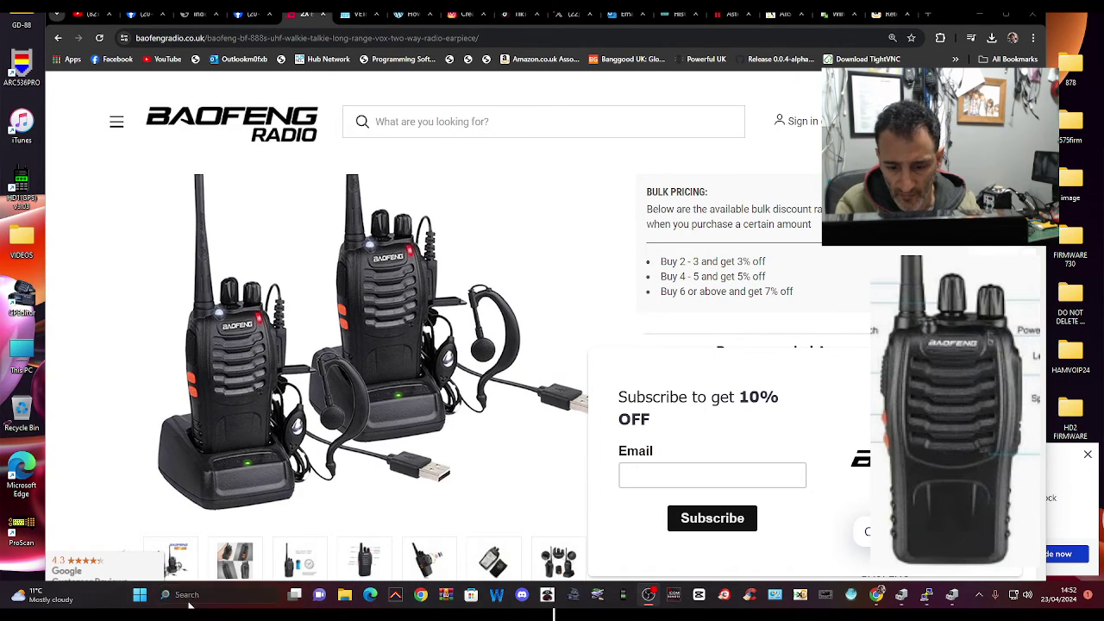
{"action": "type", "text": "c"}
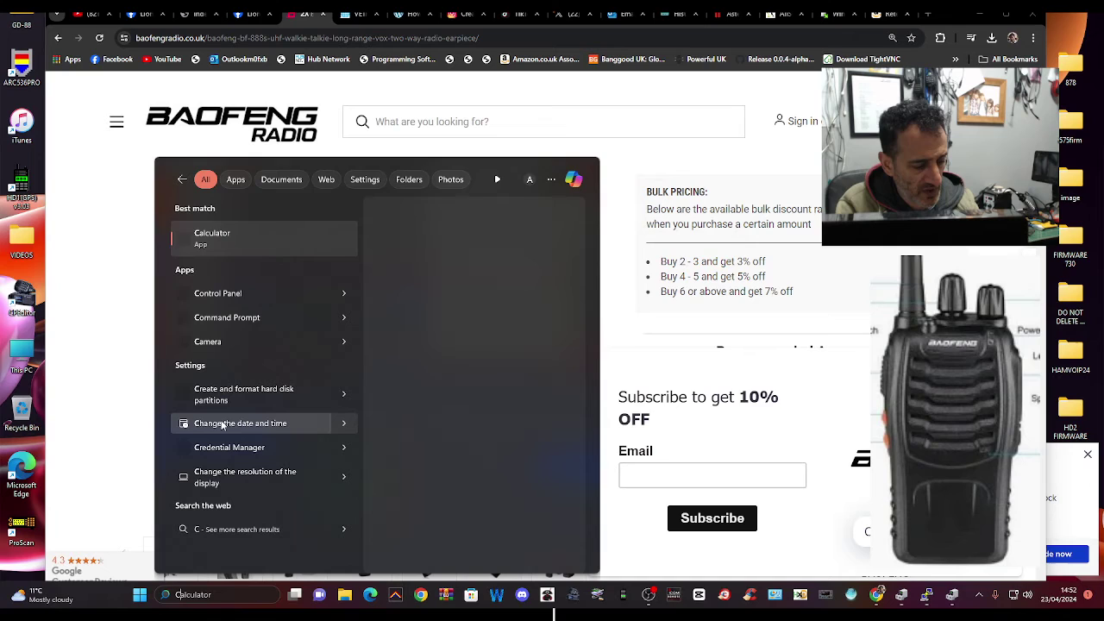
{"action": "left_click", "coordinate": [142, 595]}
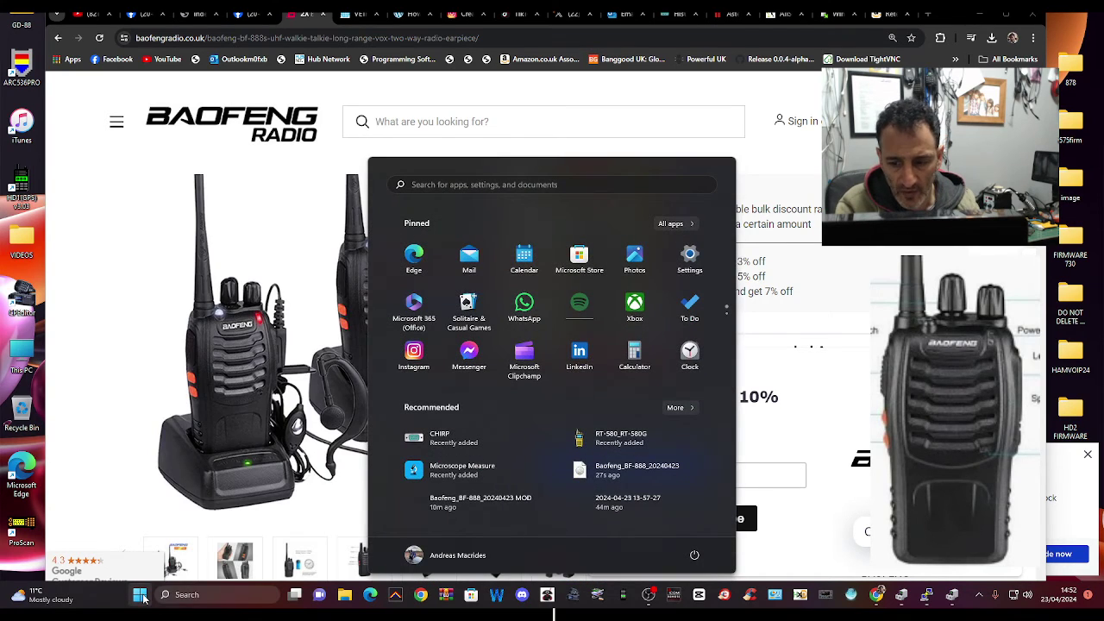
{"action": "key", "text": "Escape"}
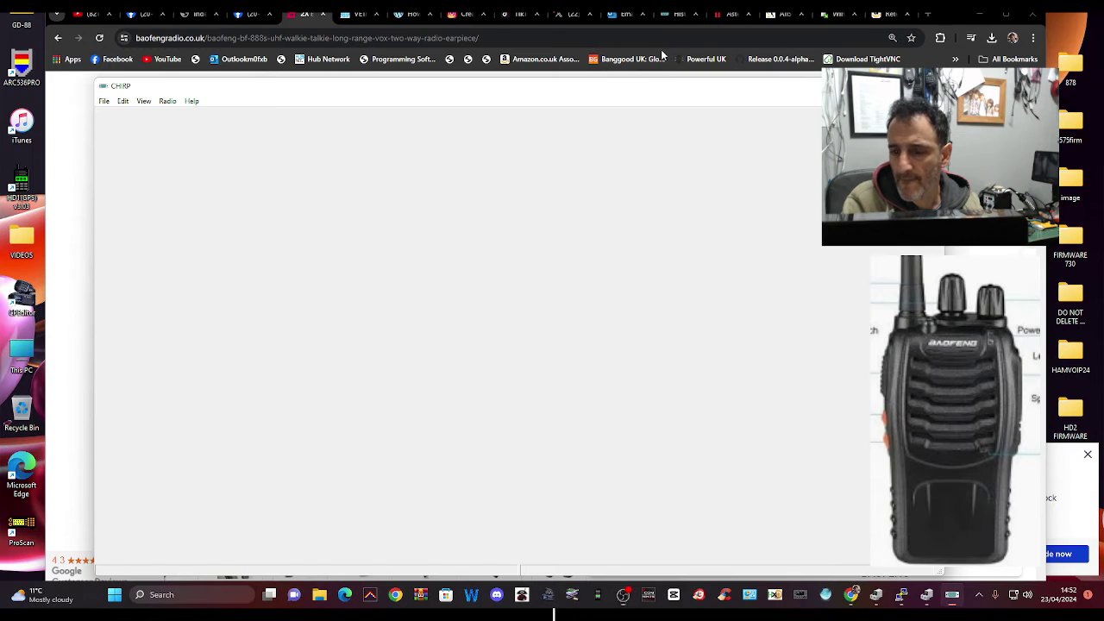
- Download the memories from the Baofeng BF-888 on port COM52, and widen and reposition the window
{"action": "left_click", "coordinate": [170, 105]}
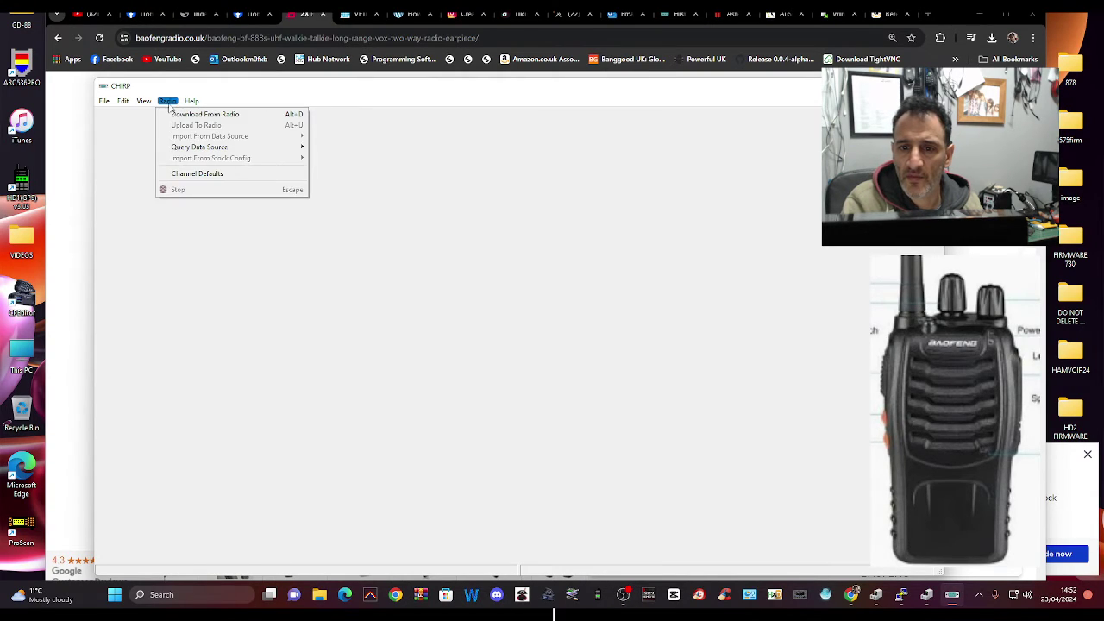
{"action": "left_click", "coordinate": [287, 82]}
{"action": "left_click", "coordinate": [174, 107]}
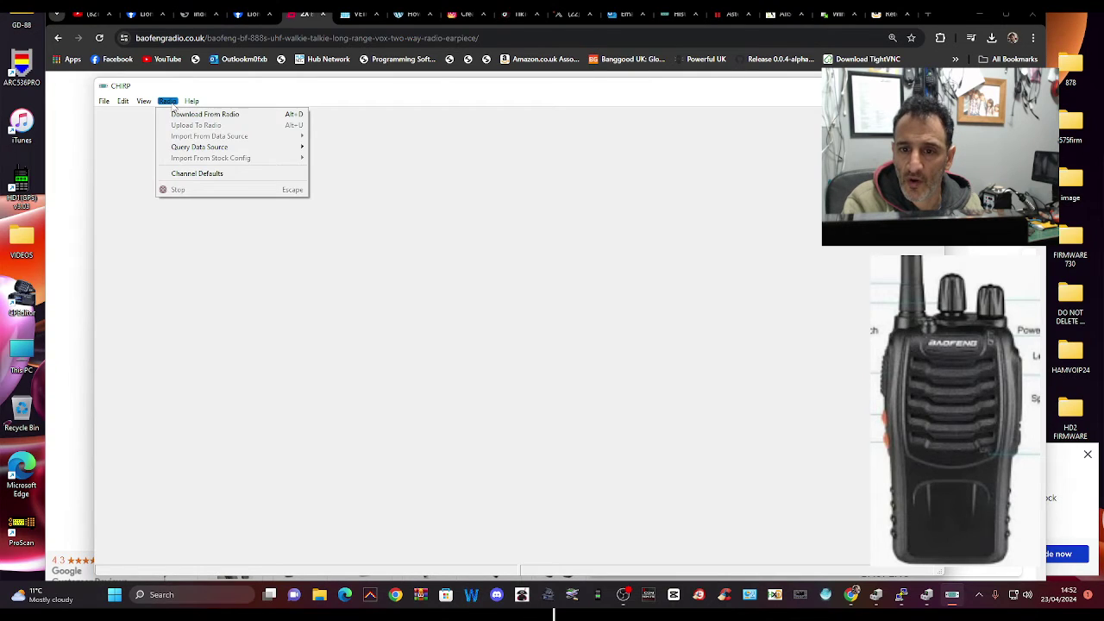
{"action": "key", "text": "Escape"}
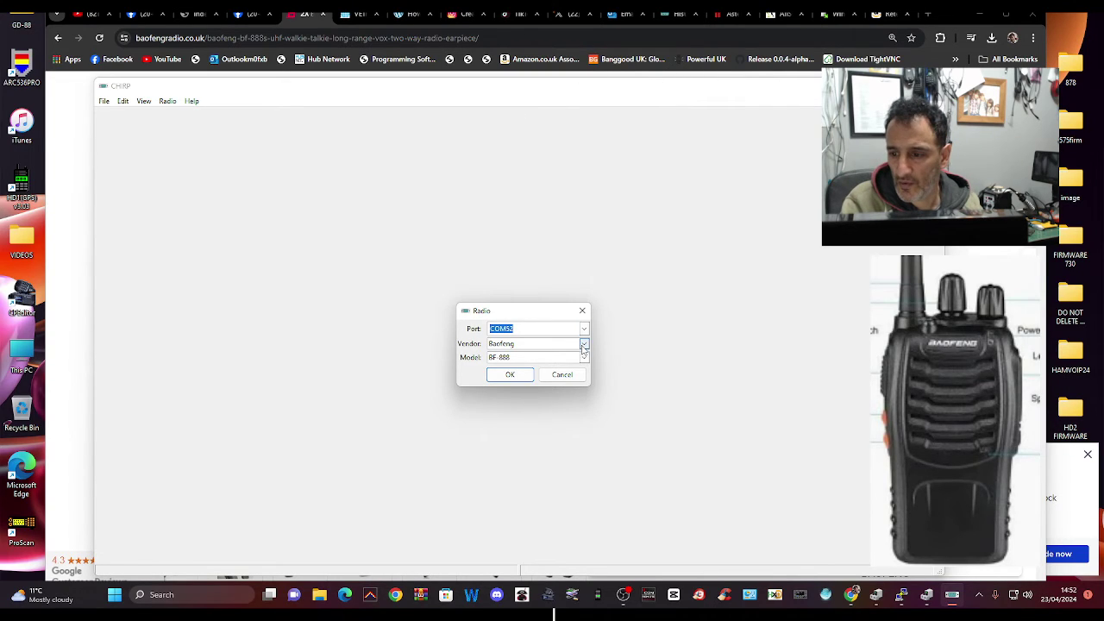
{"action": "left_click", "coordinate": [522, 376]}
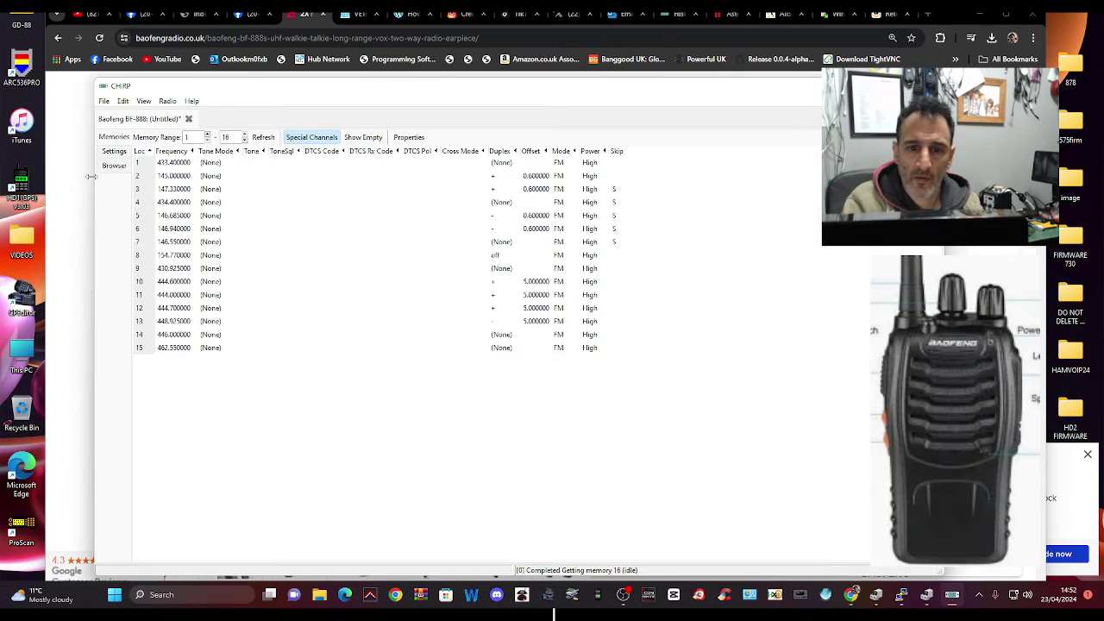
{"action": "left_click_drag", "start_coordinate": [95, 179], "coordinate": [5, 180]}
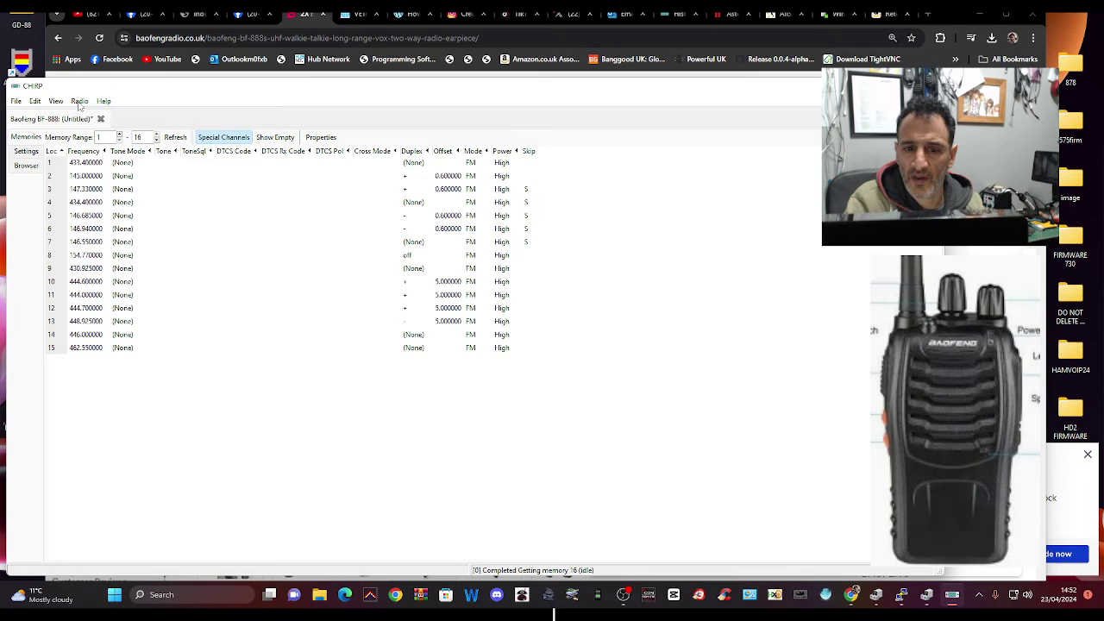
{"action": "left_click_drag", "start_coordinate": [247, 94], "coordinate": [248, 71]}
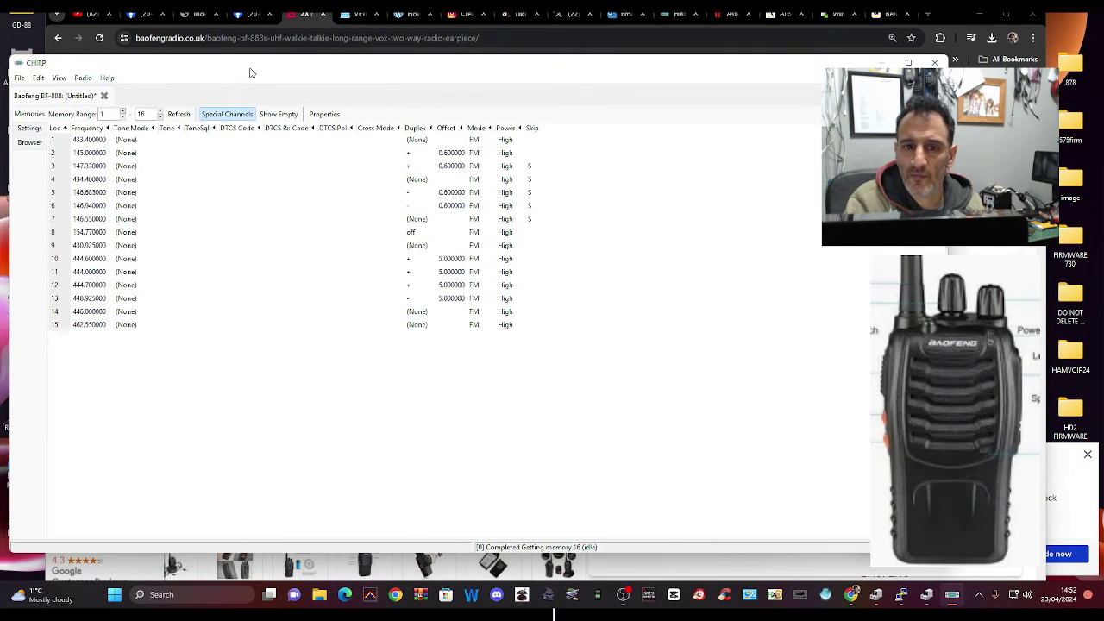
- Look through the radio's basic settings and the developer Browser view for additional options
{"action": "left_click", "coordinate": [79, 77]}
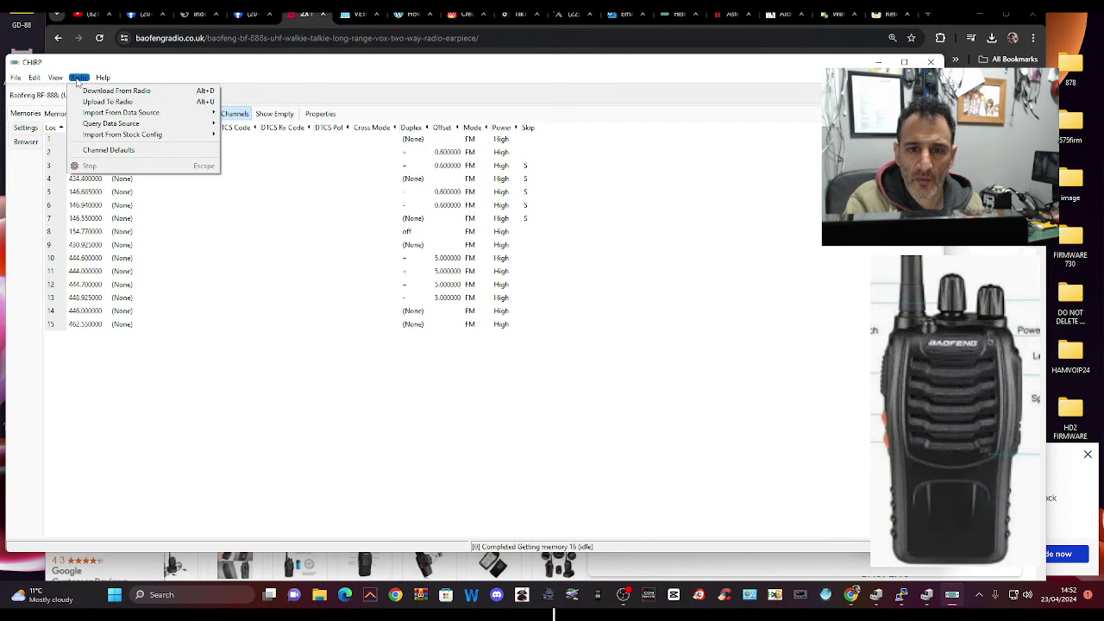
{"action": "mouse_move", "coordinate": [103, 81]}
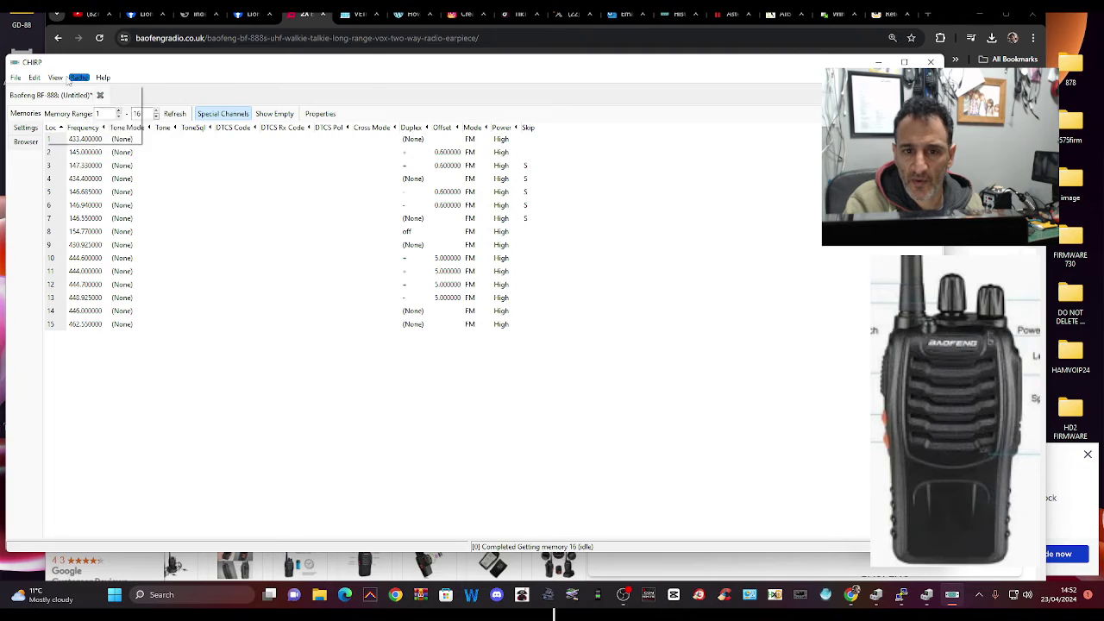
{"action": "left_click", "coordinate": [54, 78]}
{"action": "left_click", "coordinate": [5, 180]}
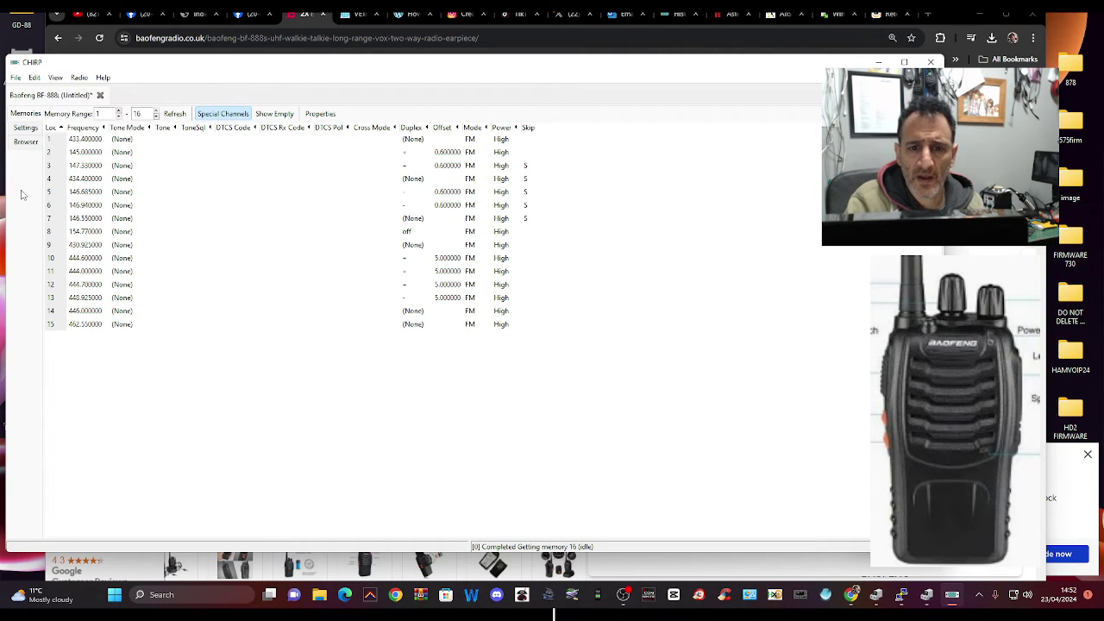
{"action": "left_click", "coordinate": [26, 128]}
{"action": "left_click", "coordinate": [25, 143]}
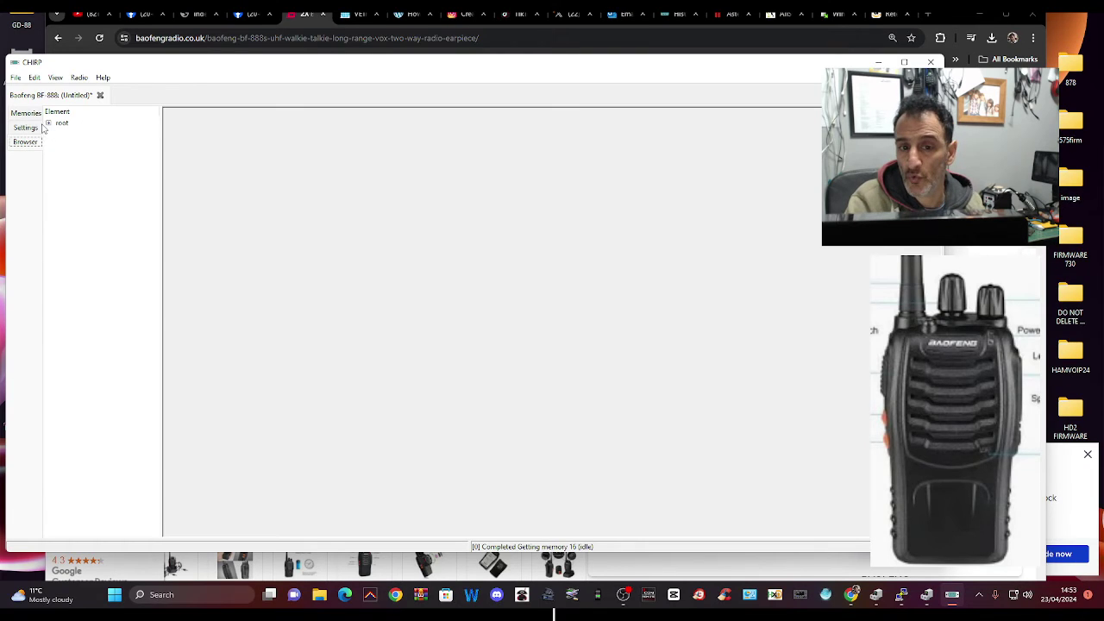
{"action": "left_click", "coordinate": [27, 133]}
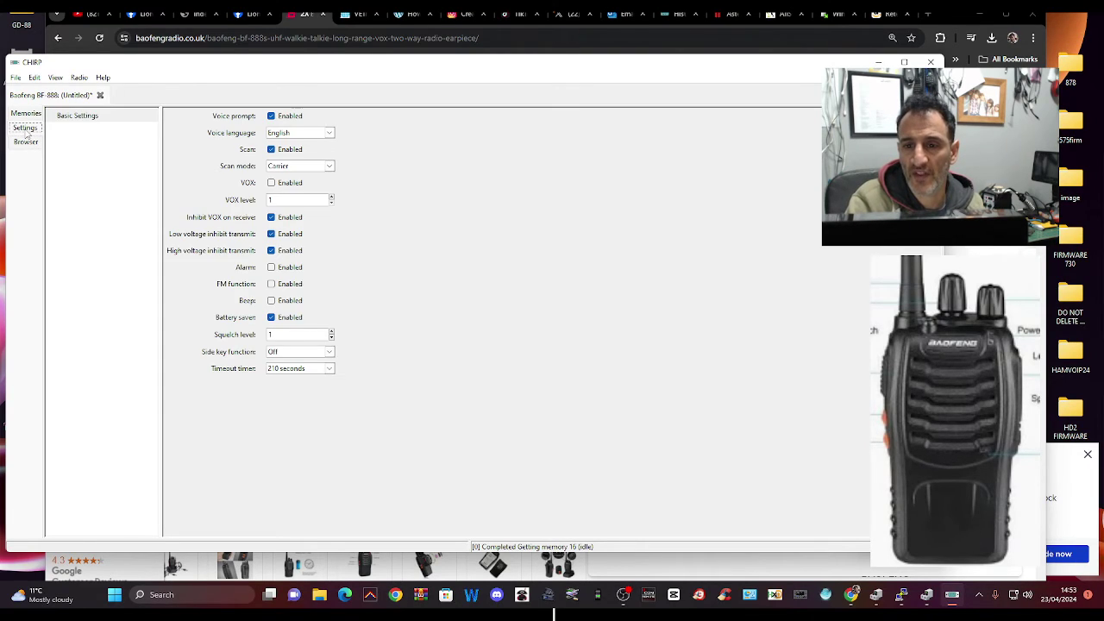
{"action": "left_click", "coordinate": [29, 145]}
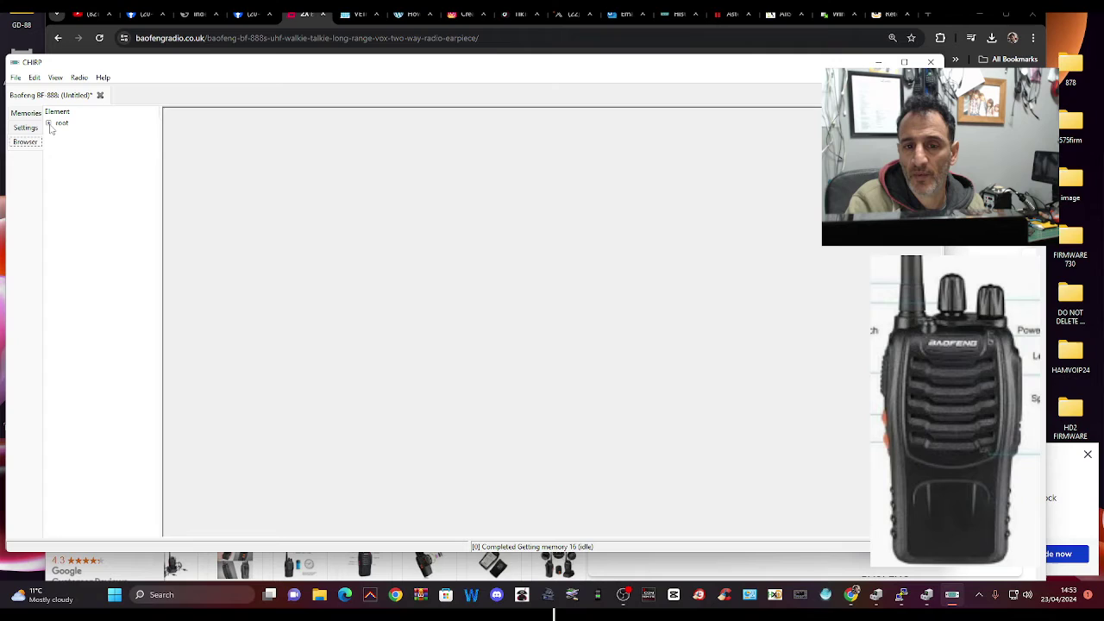
- Expand the root element in the Browser view and examine its memory, settings and settings2 structures
{"action": "left_click", "coordinate": [48, 123]}
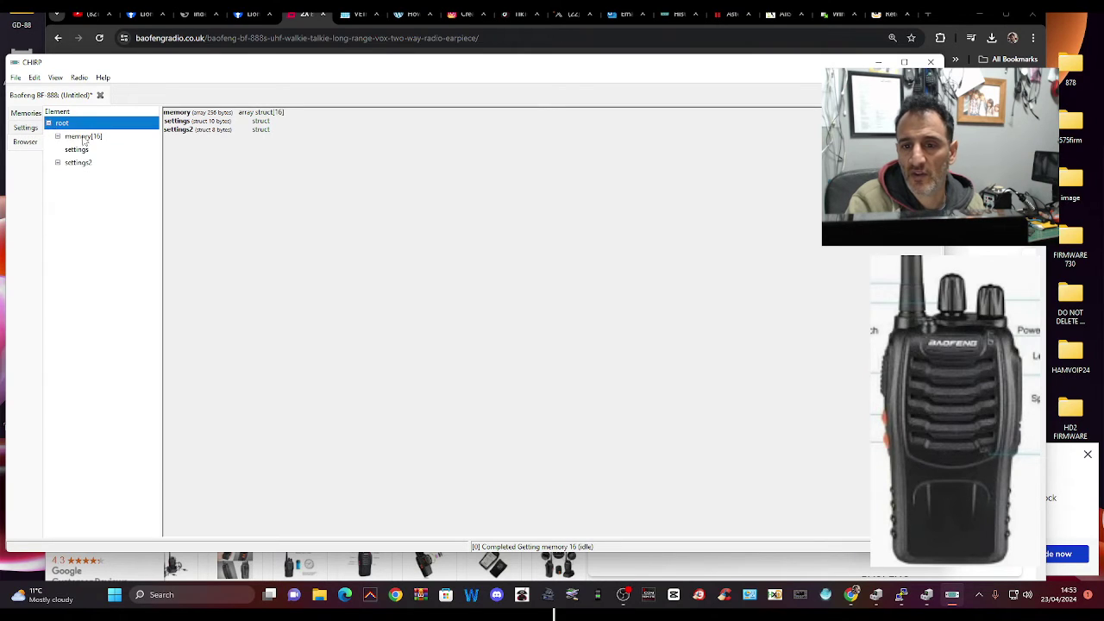
{"action": "left_click", "coordinate": [82, 138]}
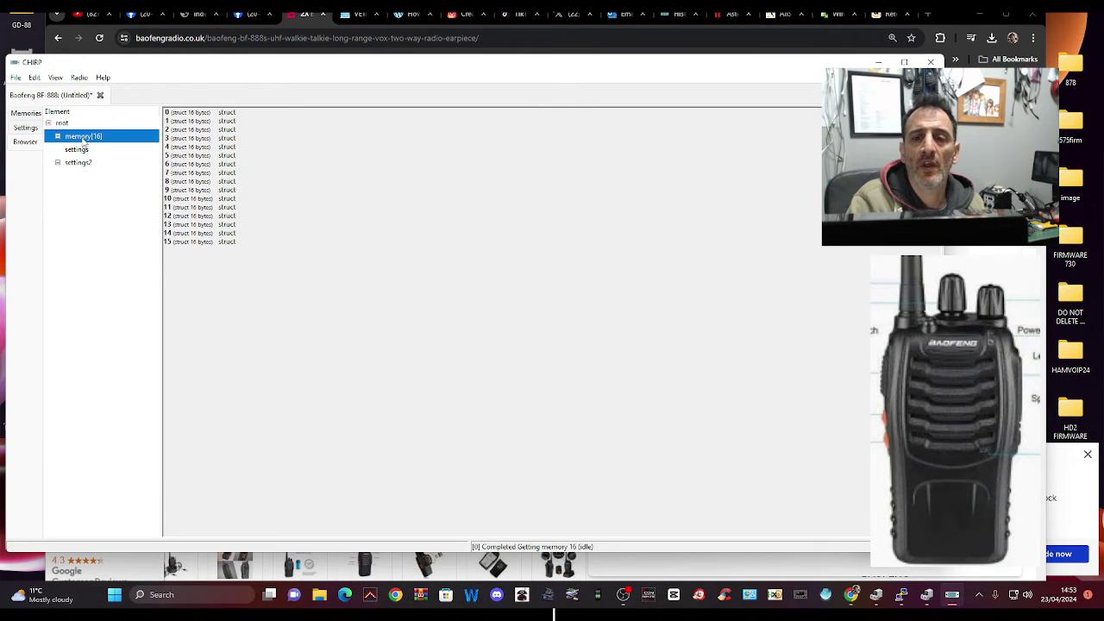
{"action": "left_click", "coordinate": [76, 151]}
{"action": "left_click", "coordinate": [76, 165]}
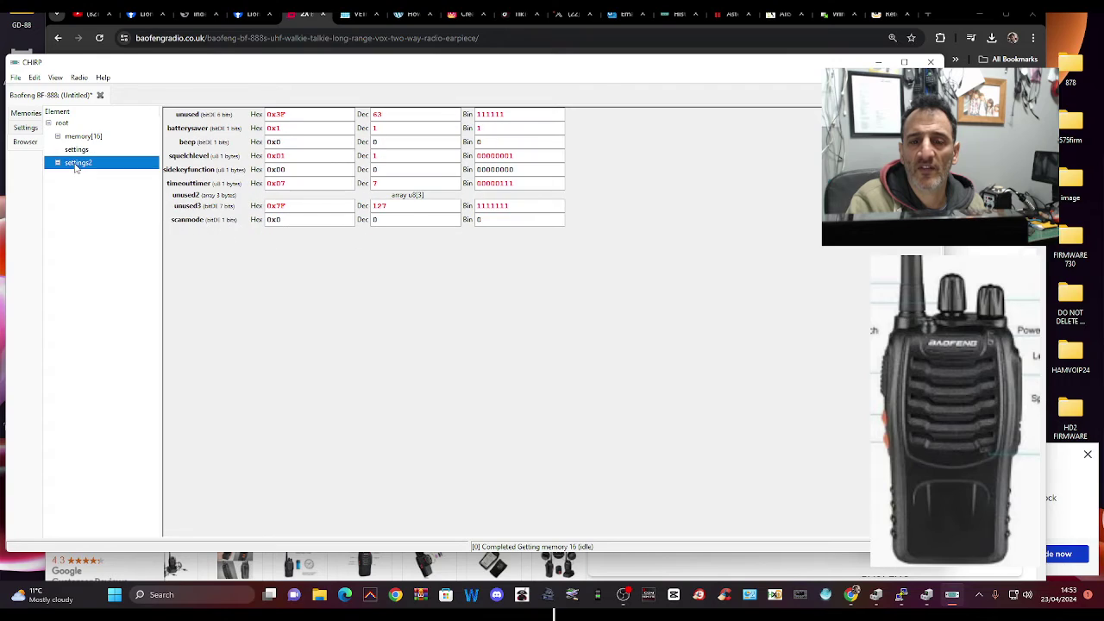
{"action": "left_click", "coordinate": [83, 138]}
{"action": "left_click", "coordinate": [62, 124]}
{"action": "left_click", "coordinate": [49, 124]}
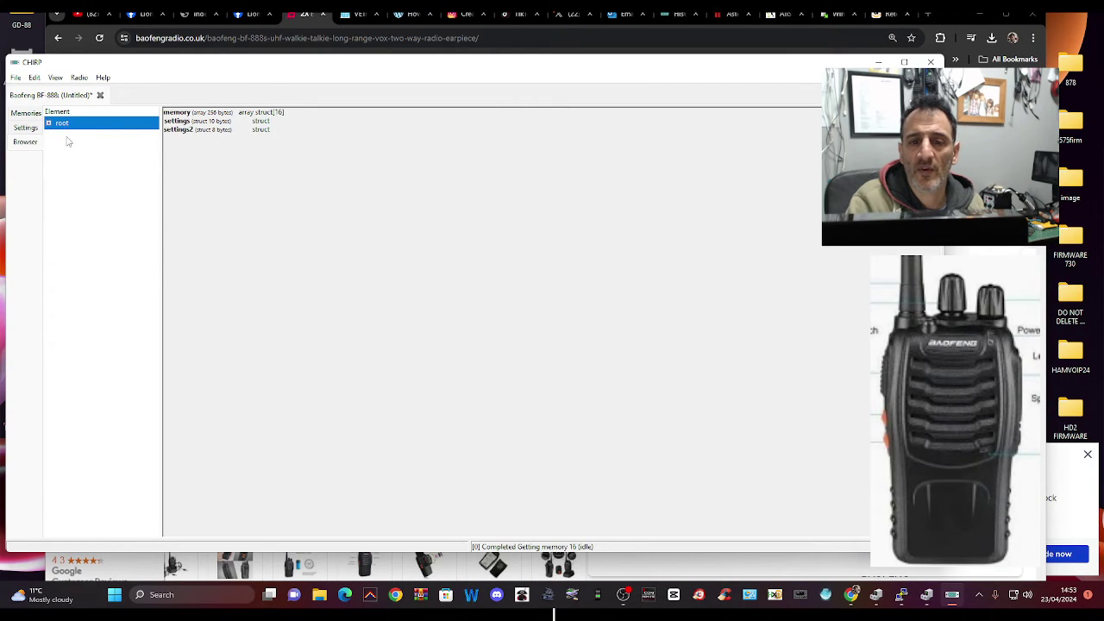
{"action": "left_click", "coordinate": [50, 124]}
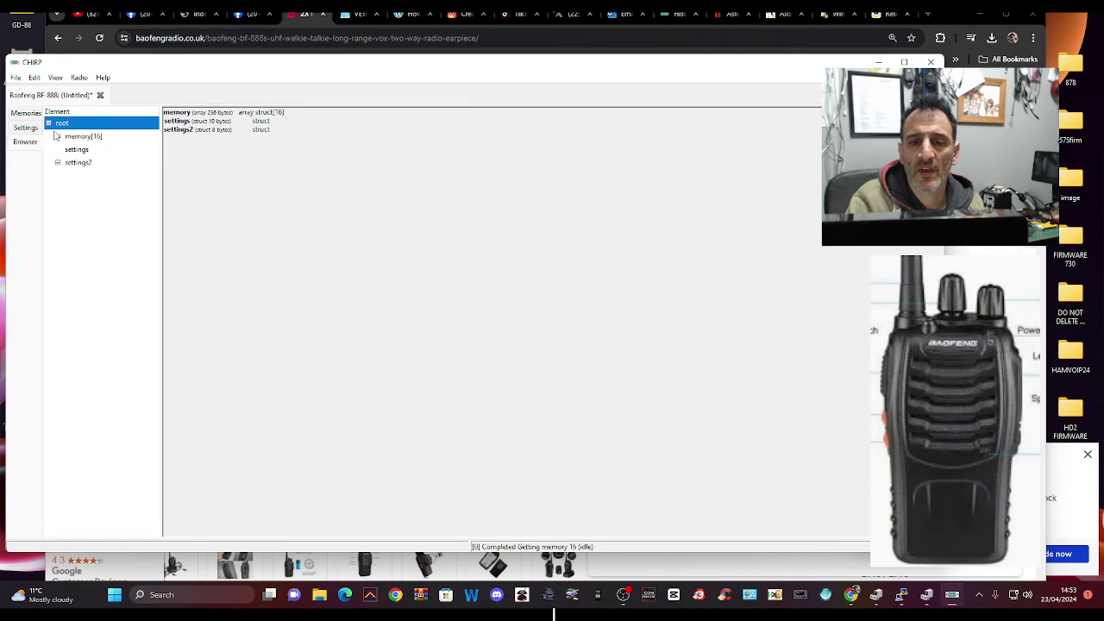
- Expand the memory array in the Browser view and set the rxfreq decimal value of memory[16][5] to 14500000
{"action": "left_click", "coordinate": [57, 136]}
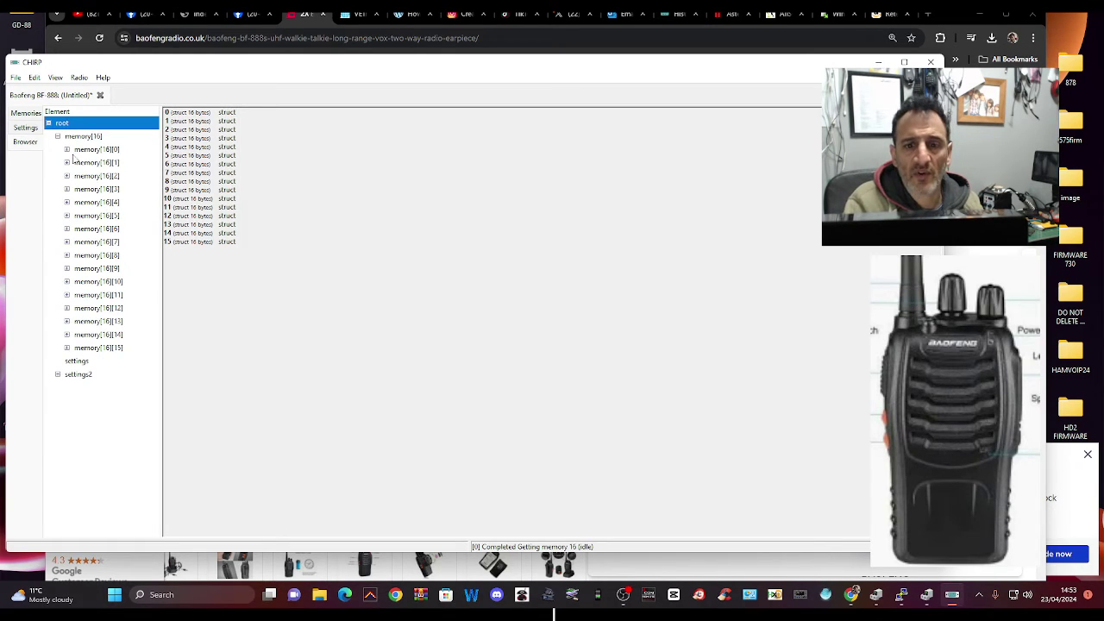
{"action": "left_click", "coordinate": [100, 216]}
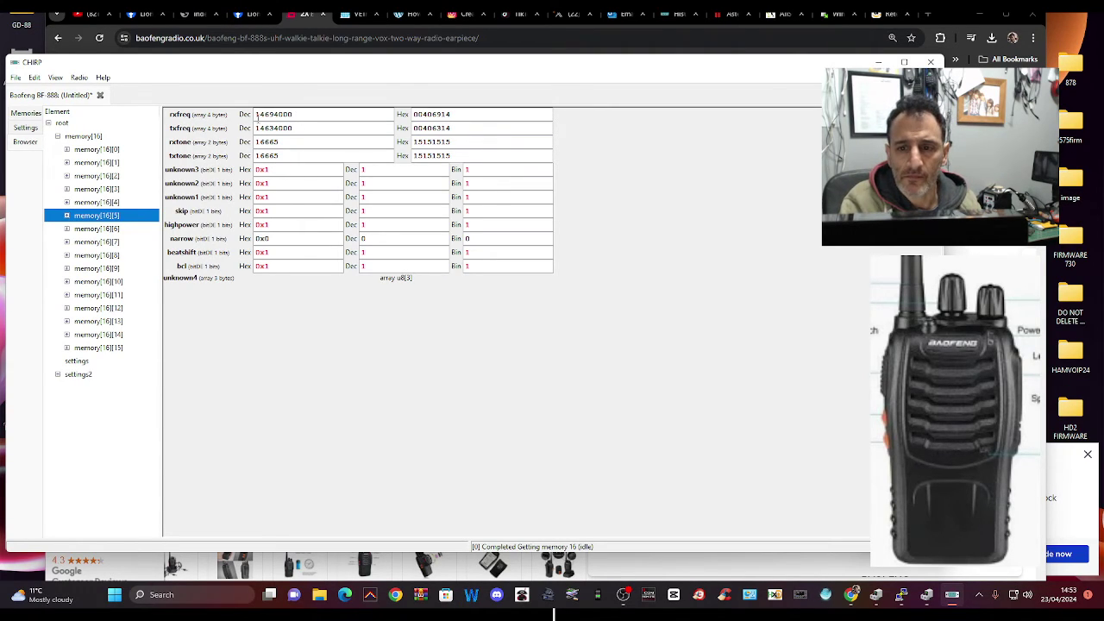
{"action": "double_click", "coordinate": [280, 115]}
{"action": "type", "text": "1"}
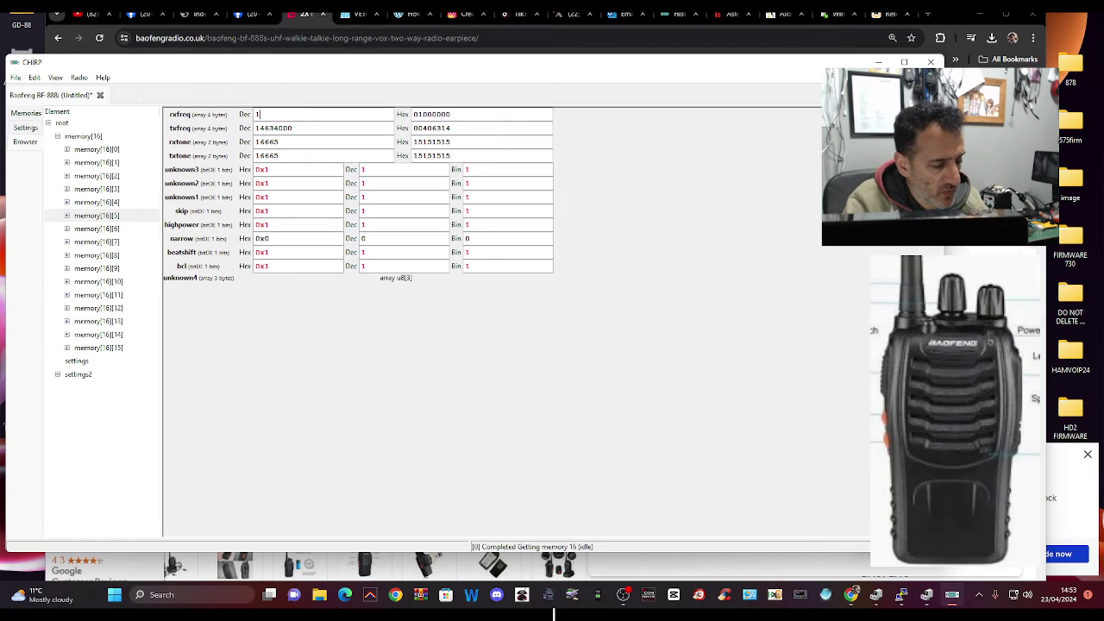
{"action": "type", "text": "45"}
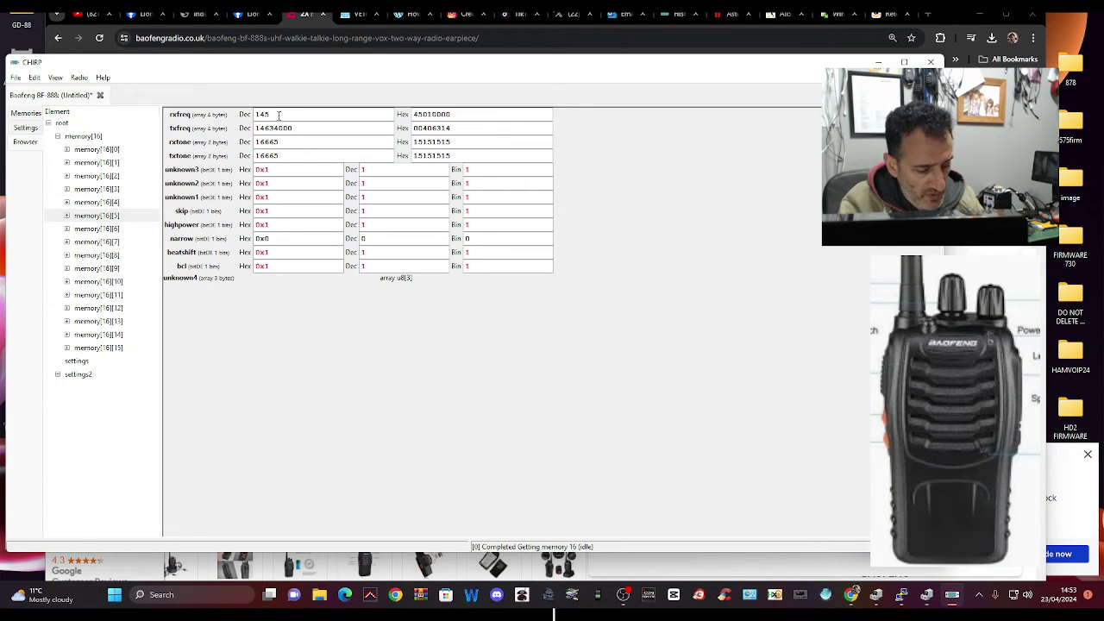
{"action": "type", "text": "0"}
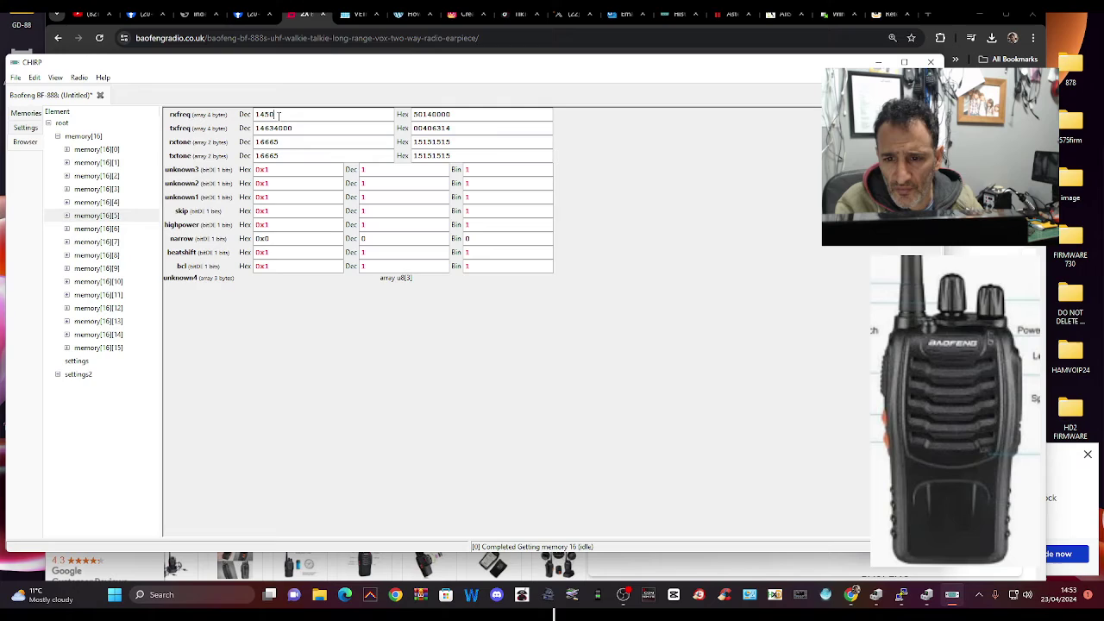
{"action": "type", "text": "0"}
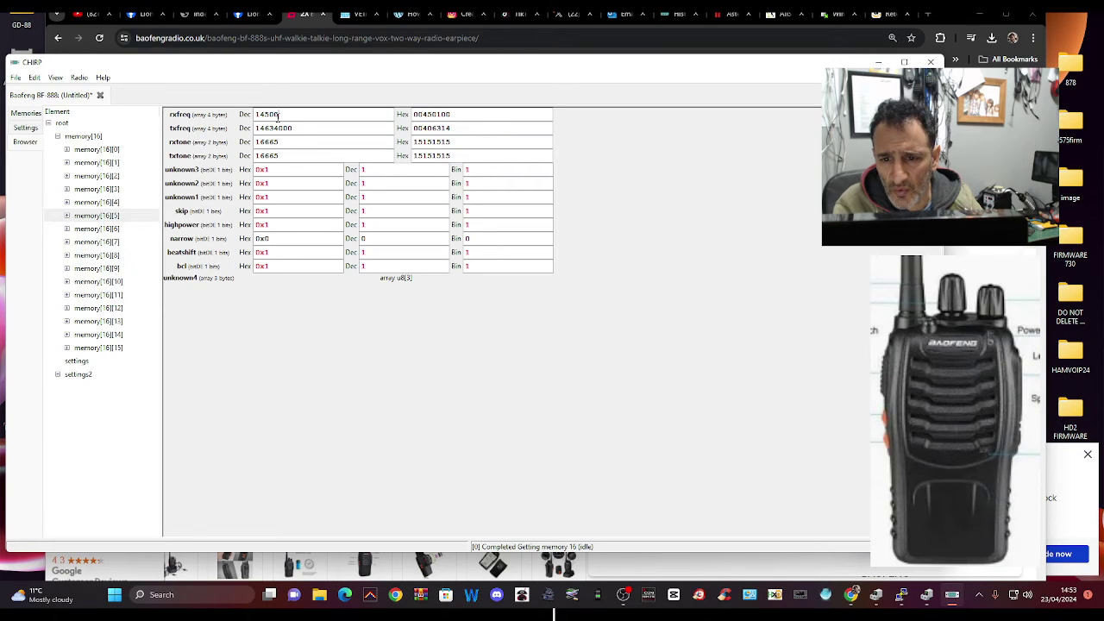
{"action": "type", "text": "000"}
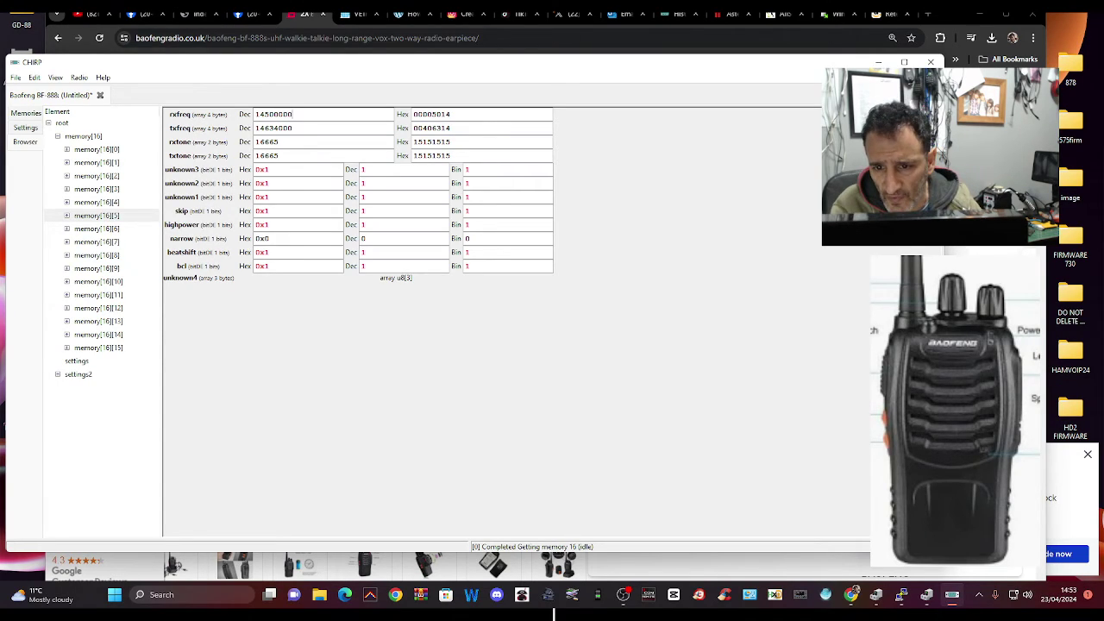
- Set the txfreq decimal value of memory[16][5] to 14560000
{"action": "double_click", "coordinate": [279, 128]}
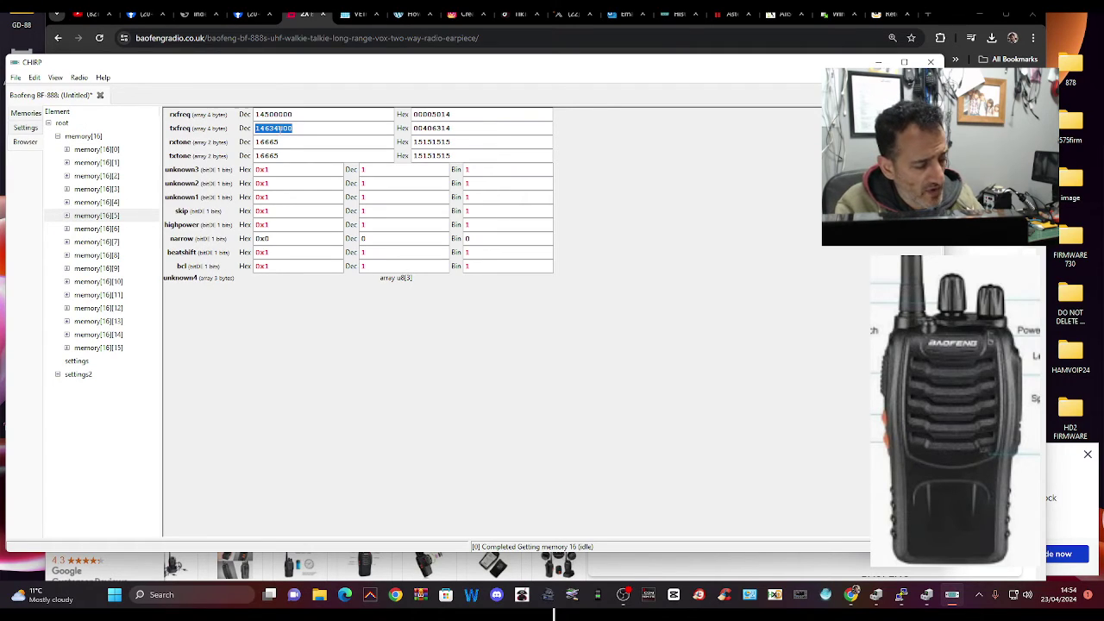
{"action": "type", "text": "145"}
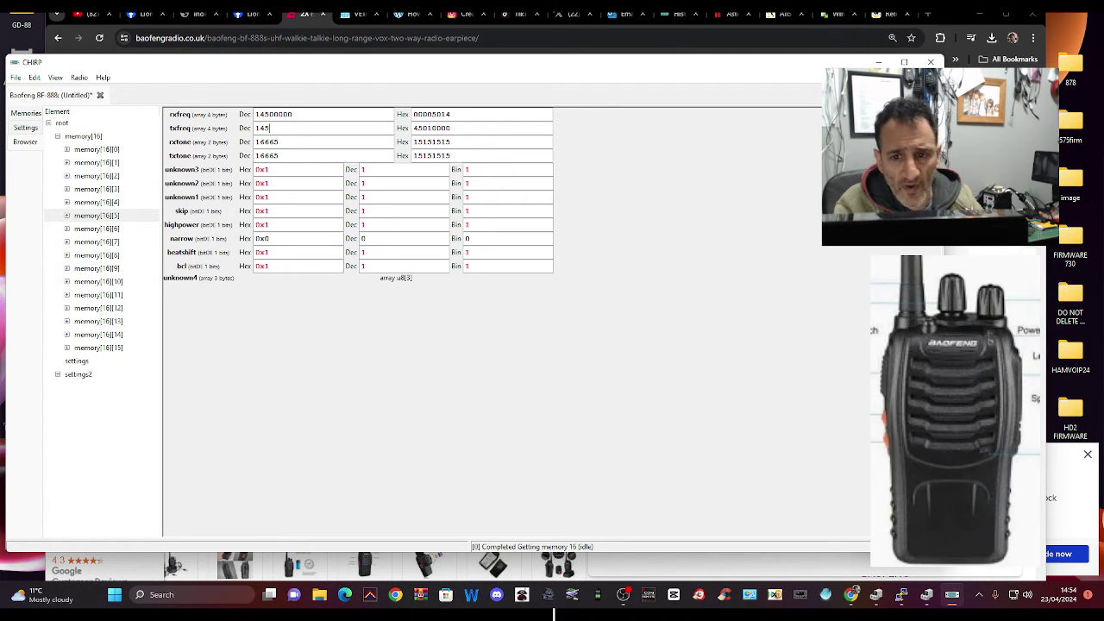
{"action": "type", "text": "60"}
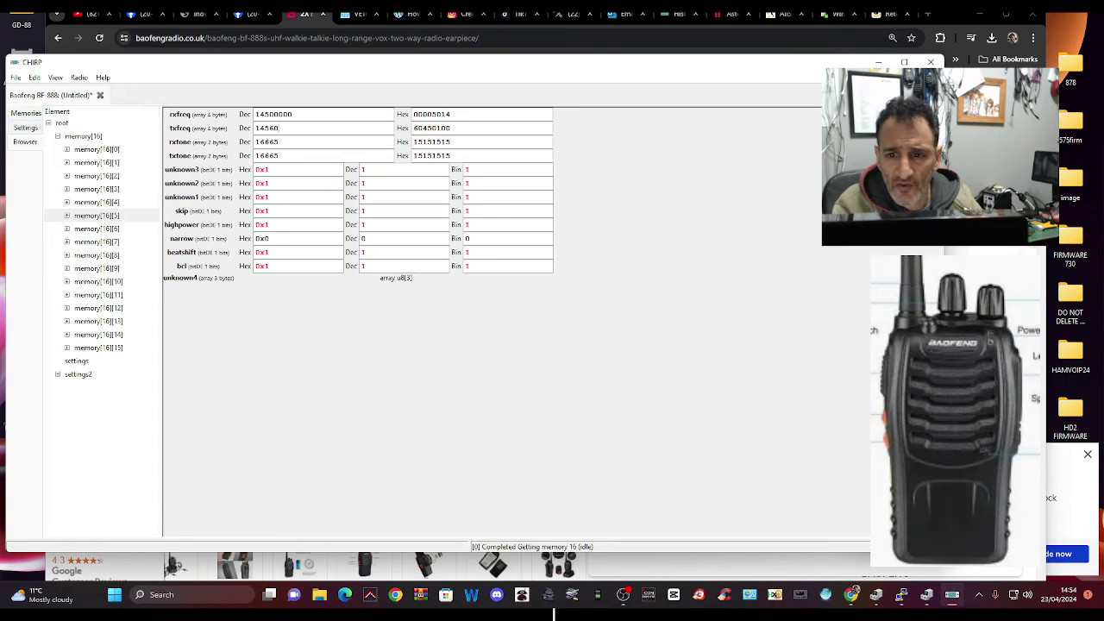
{"action": "type", "text": "000"}
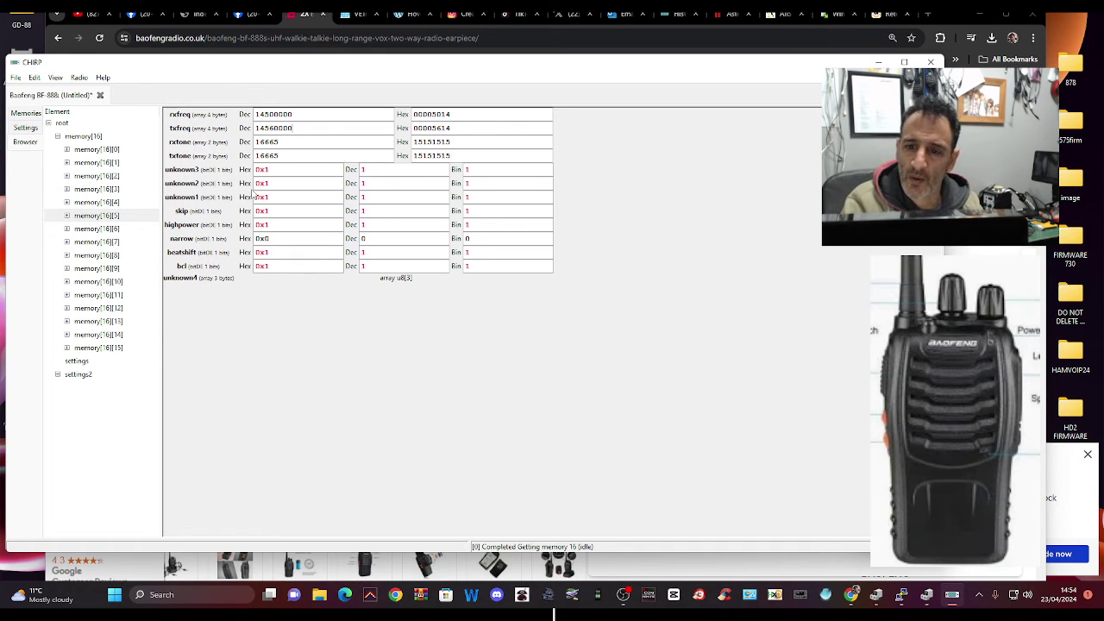
- Upload the edited memory image to the Baofeng BF-888 on port COM52
{"action": "left_click", "coordinate": [78, 77]}
{"action": "key", "text": "Escape"}
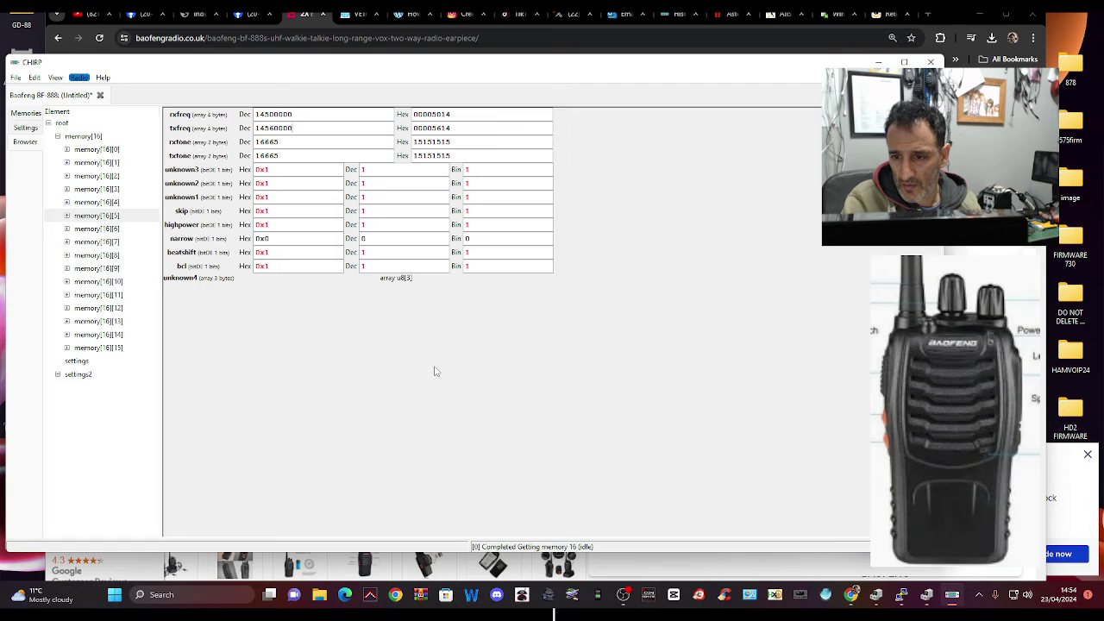
{"action": "key", "text": "alt+u"}
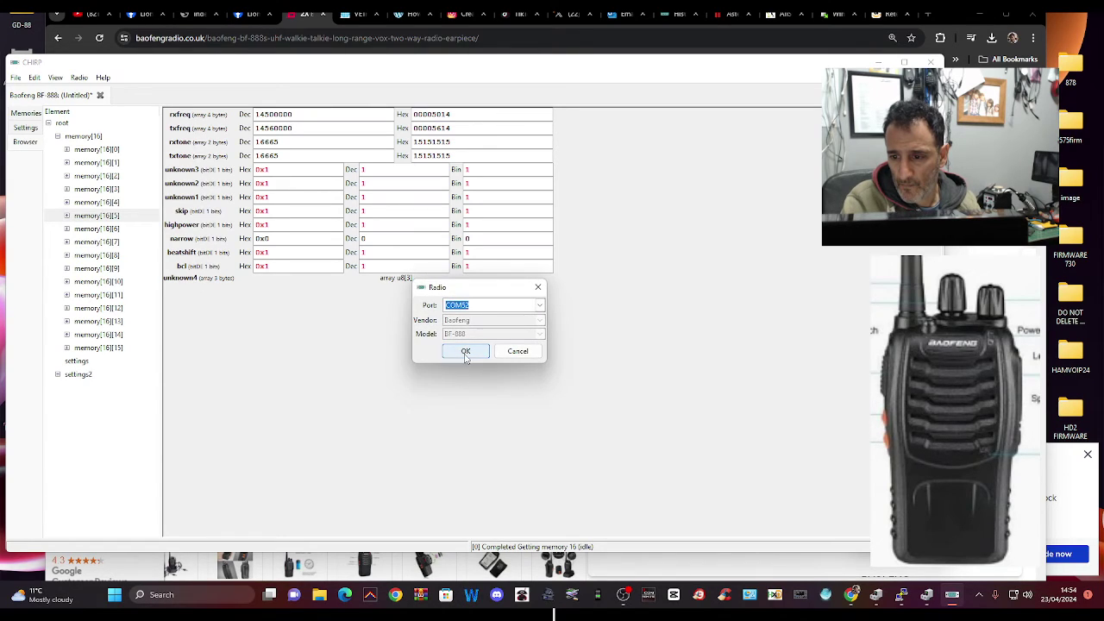
{"action": "left_click", "coordinate": [464, 350]}
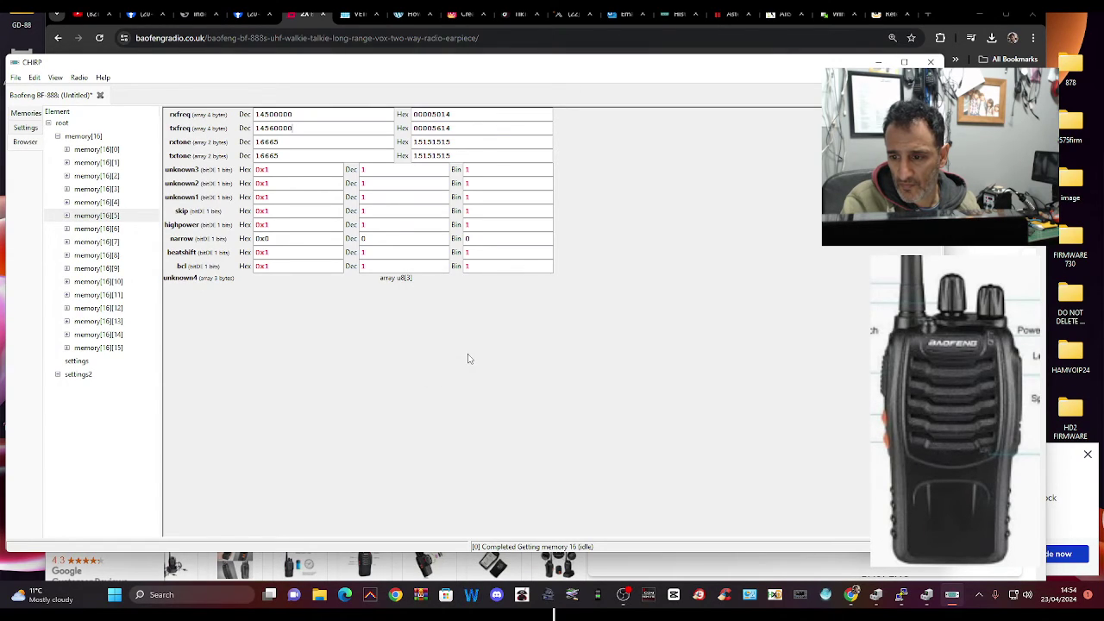
- Download the memories from the radio again using the preselected connection settings
{"action": "left_click", "coordinate": [82, 79]}
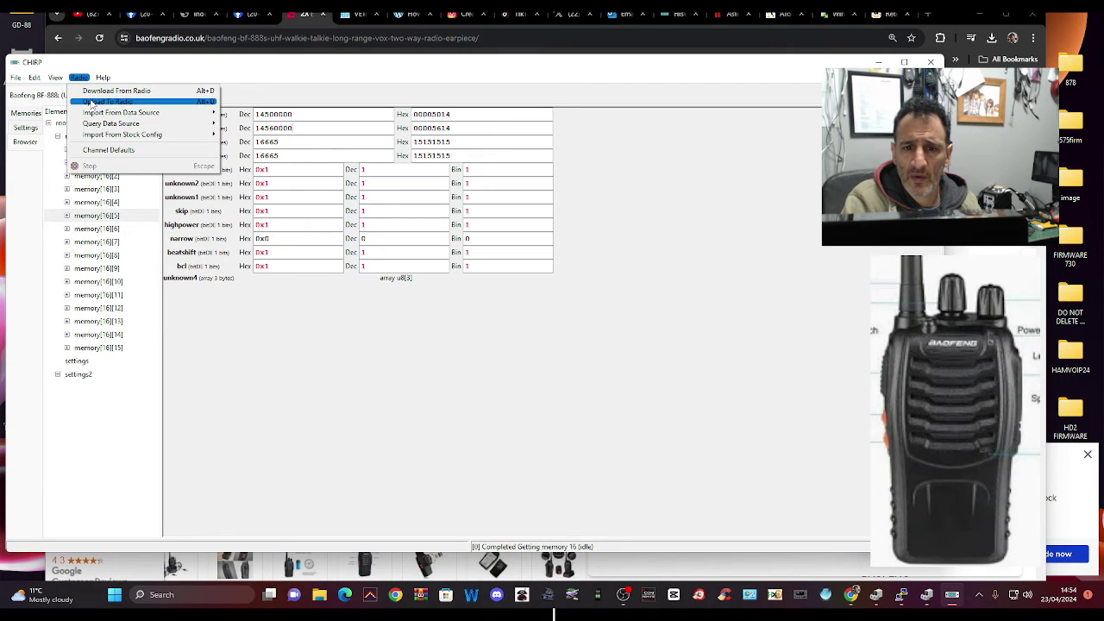
{"action": "key", "text": "Escape"}
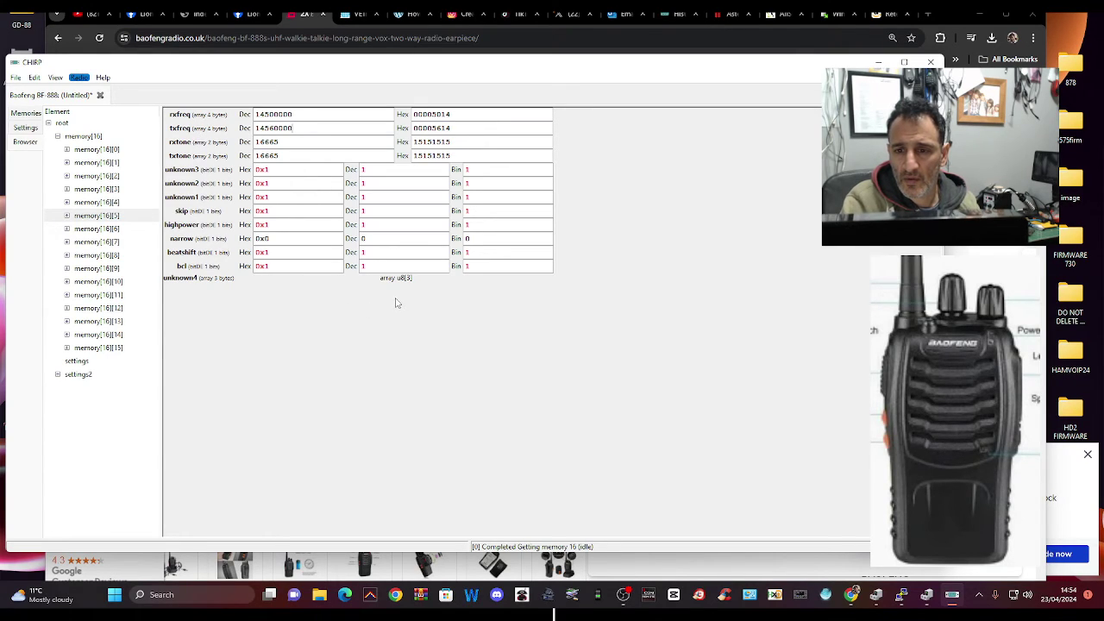
{"action": "key", "text": "alt+d"}
{"action": "left_click", "coordinate": [477, 354]}
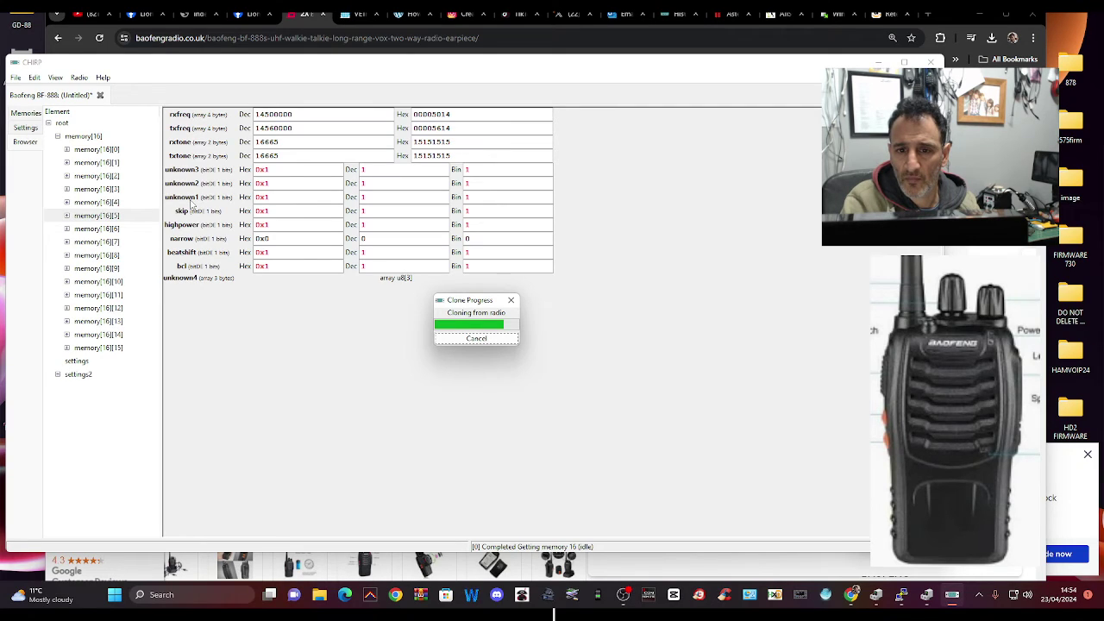
- Close the edited radio image, saving its changes in Downloads under the file name Baofeng_BF-HHHH
{"action": "left_click", "coordinate": [100, 95]}
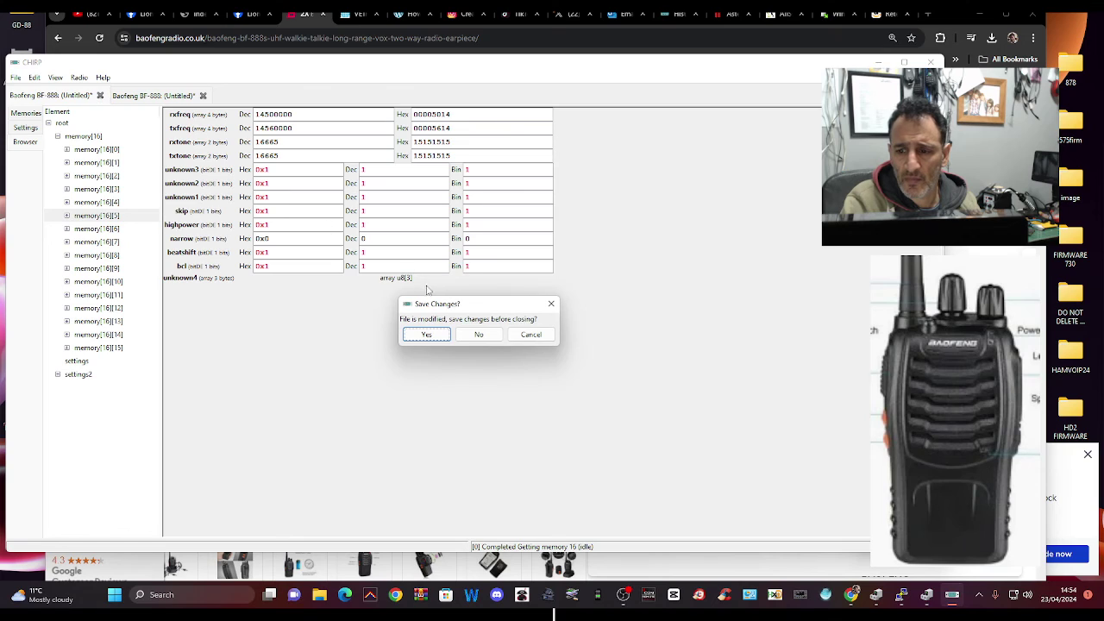
{"action": "left_click", "coordinate": [426, 335]}
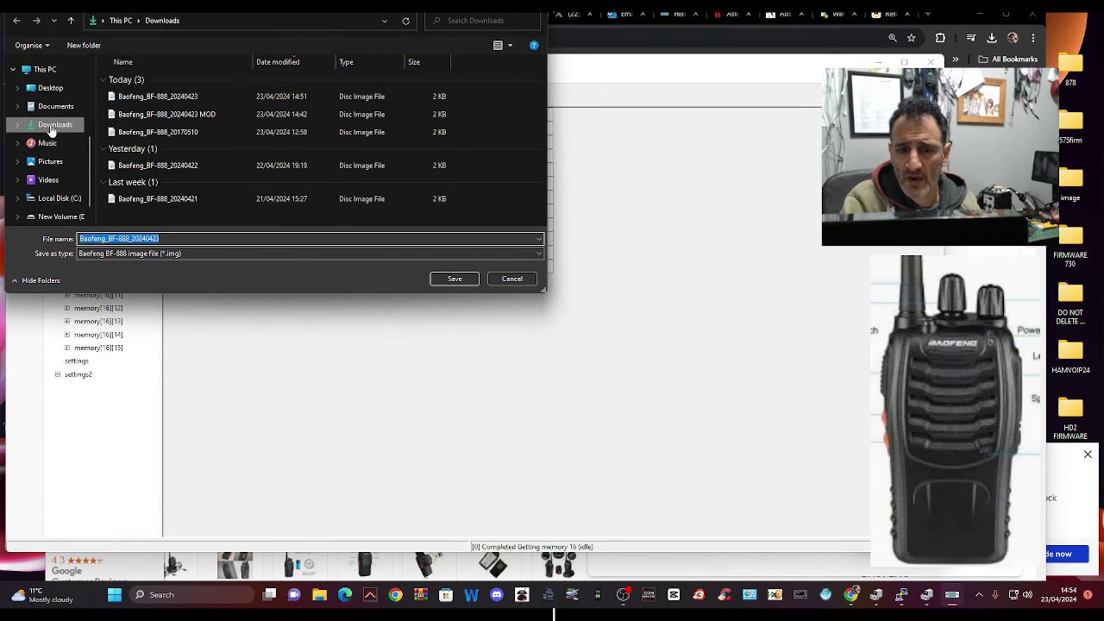
{"action": "double_click", "coordinate": [173, 238]}
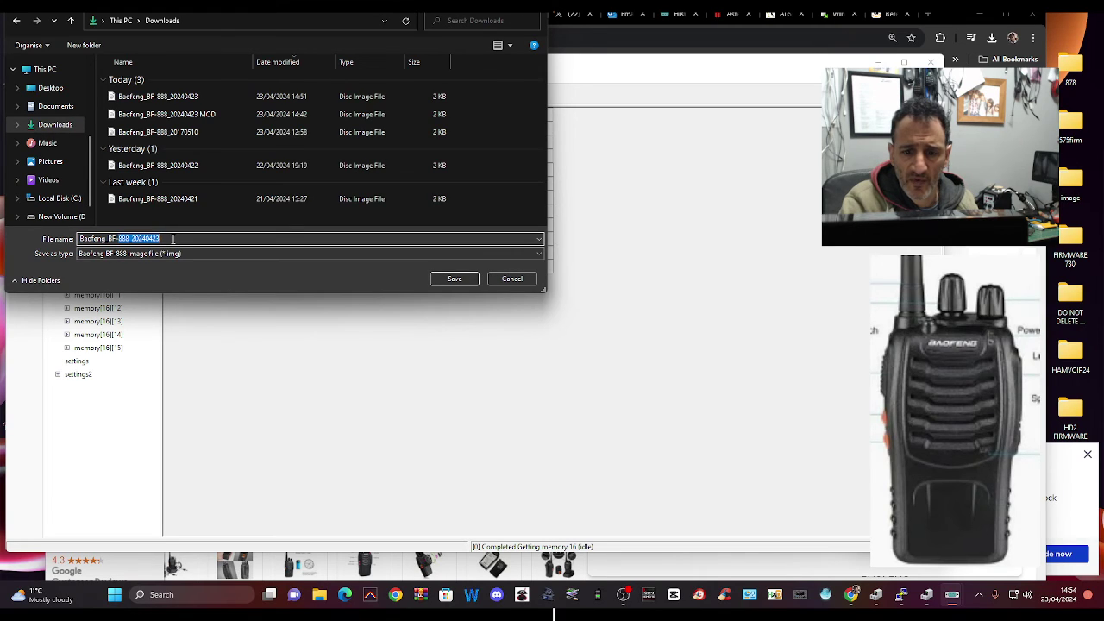
{"action": "type", "text": "HHHH"}
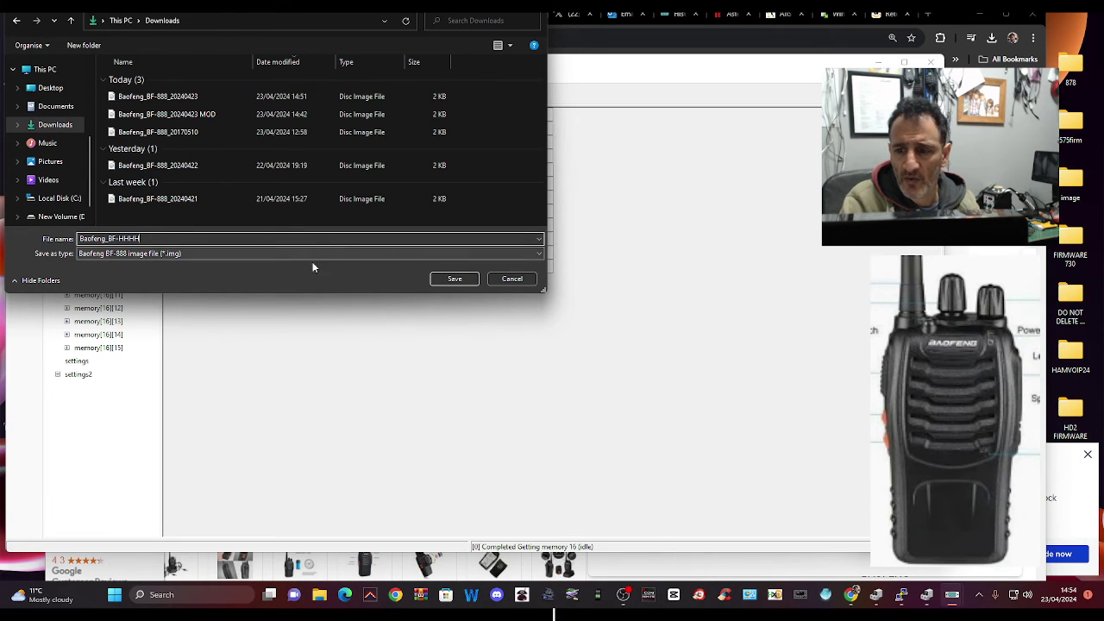
{"action": "left_click", "coordinate": [455, 280]}
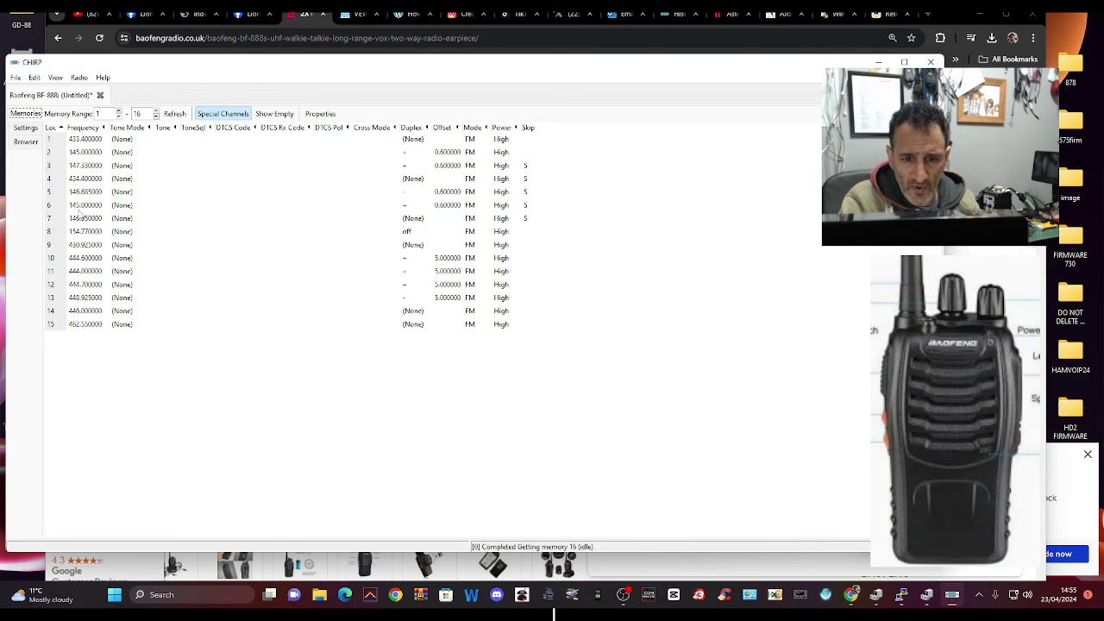
- Check channels 5 and 6 in the memory list against raw entries memory[16][6] and memory[16][5] in the Browser view
{"action": "left_click", "coordinate": [85, 195]}
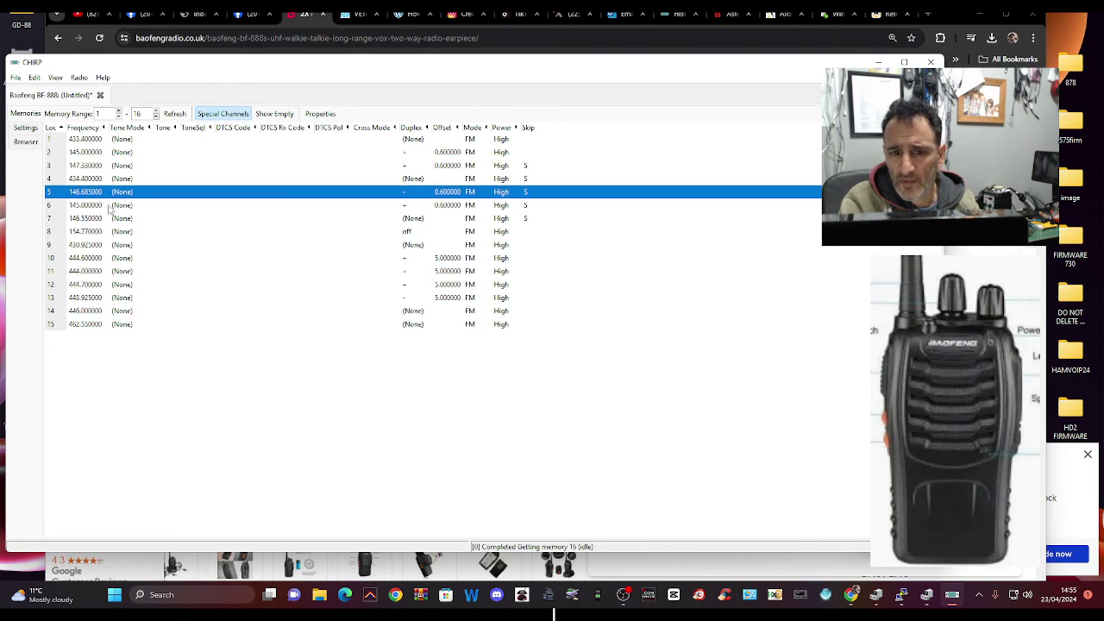
{"action": "left_click", "coordinate": [80, 208]}
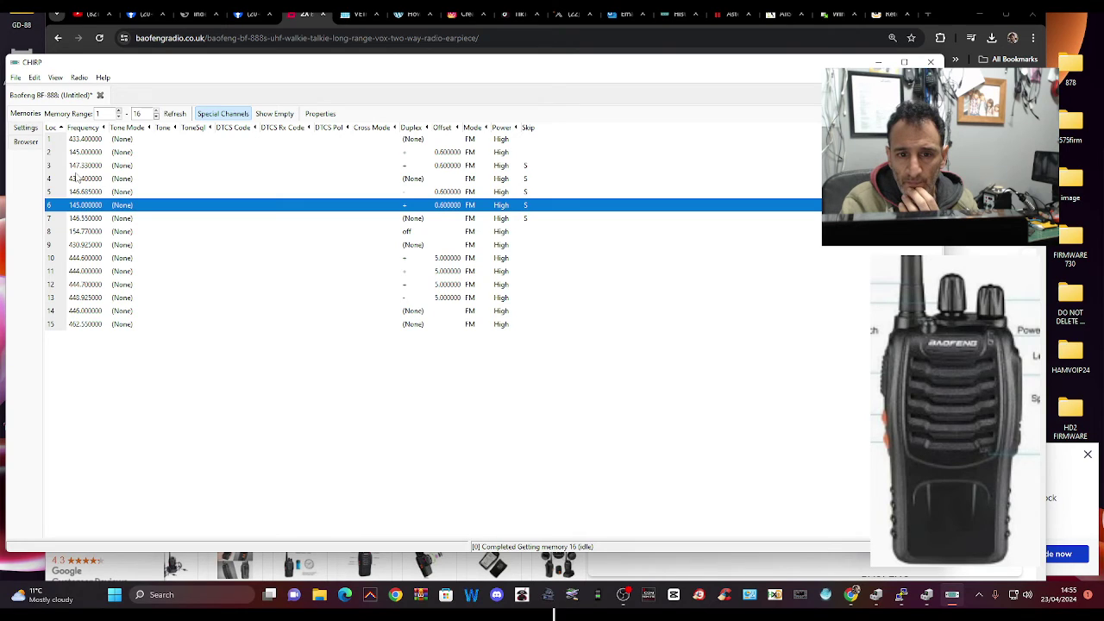
{"action": "left_click", "coordinate": [26, 129]}
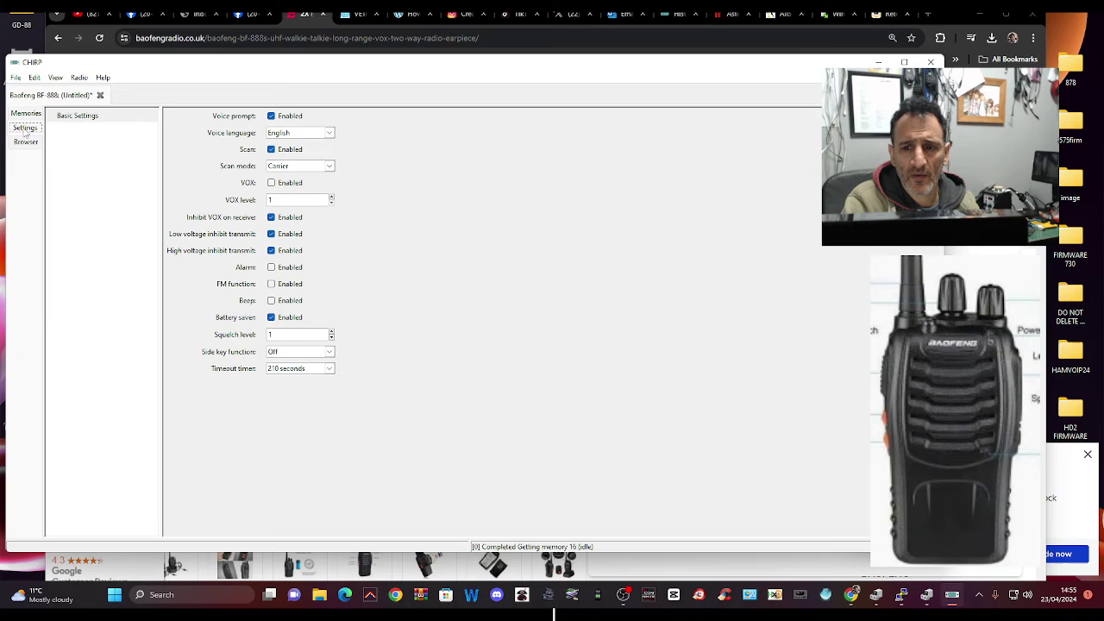
{"action": "left_click", "coordinate": [25, 143]}
{"action": "left_click", "coordinate": [48, 125]}
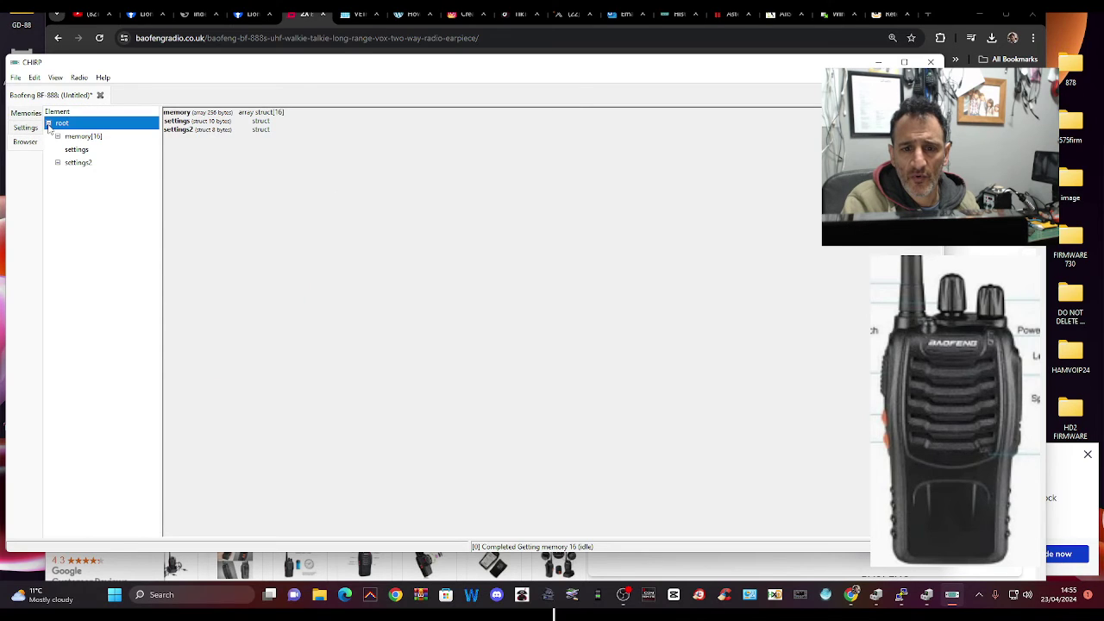
{"action": "left_click", "coordinate": [76, 138]}
{"action": "left_click", "coordinate": [57, 137]}
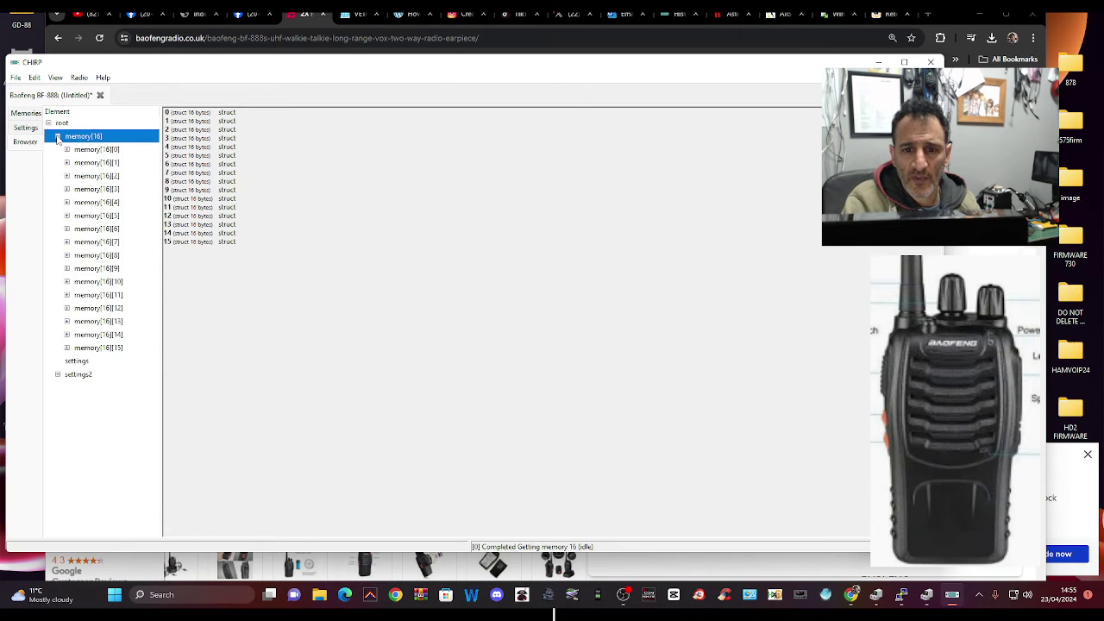
{"action": "left_click", "coordinate": [58, 136]}
{"action": "left_click", "coordinate": [58, 136]}
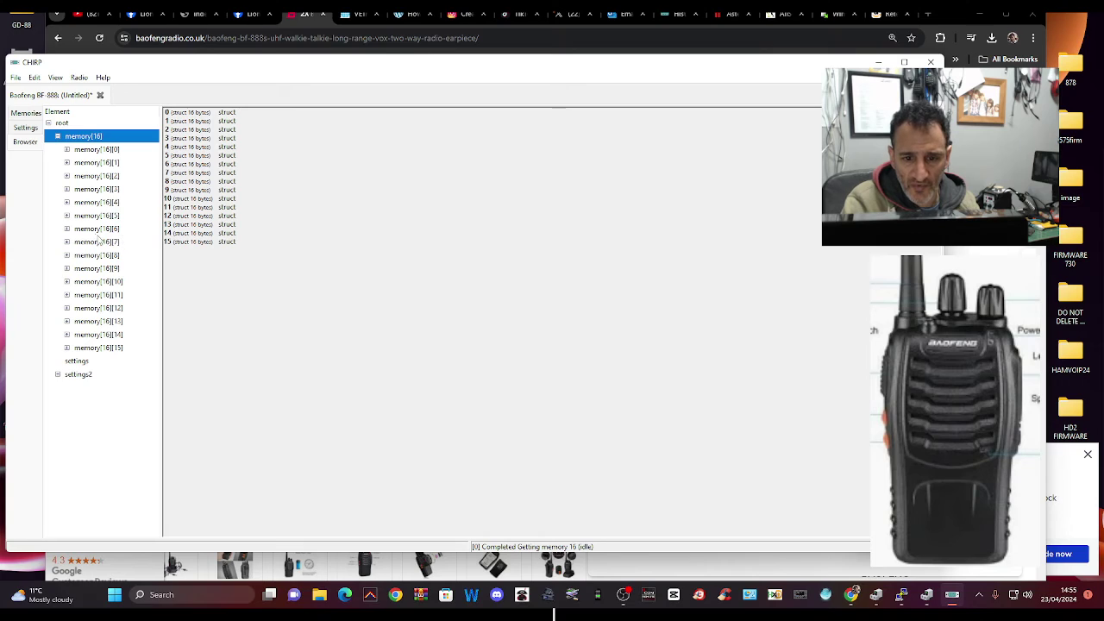
{"action": "left_click", "coordinate": [93, 230]}
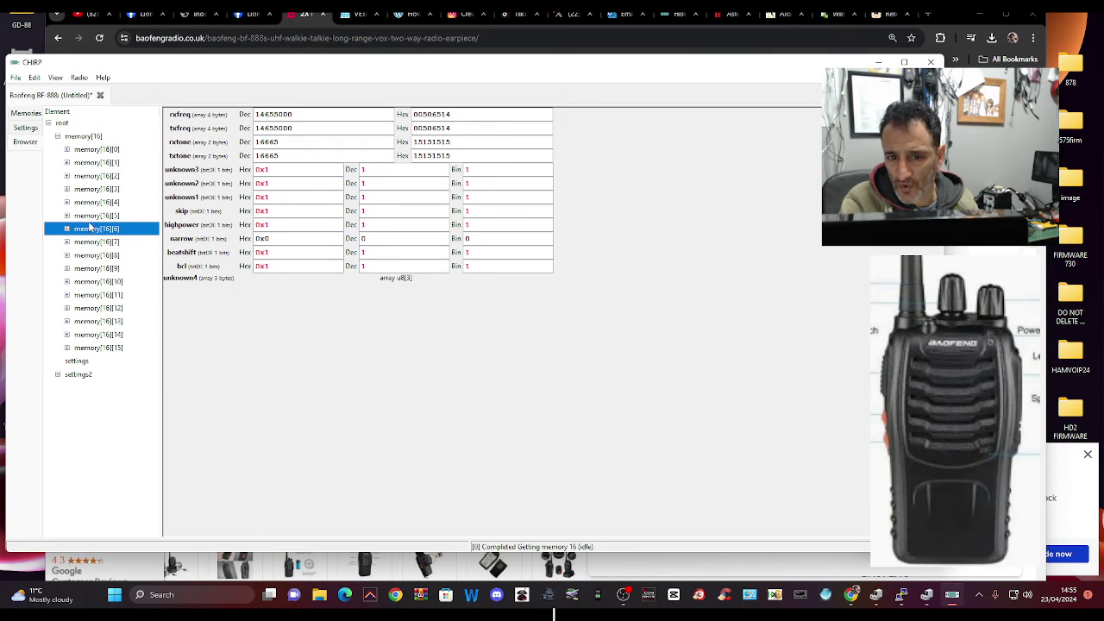
{"action": "left_click", "coordinate": [90, 216]}
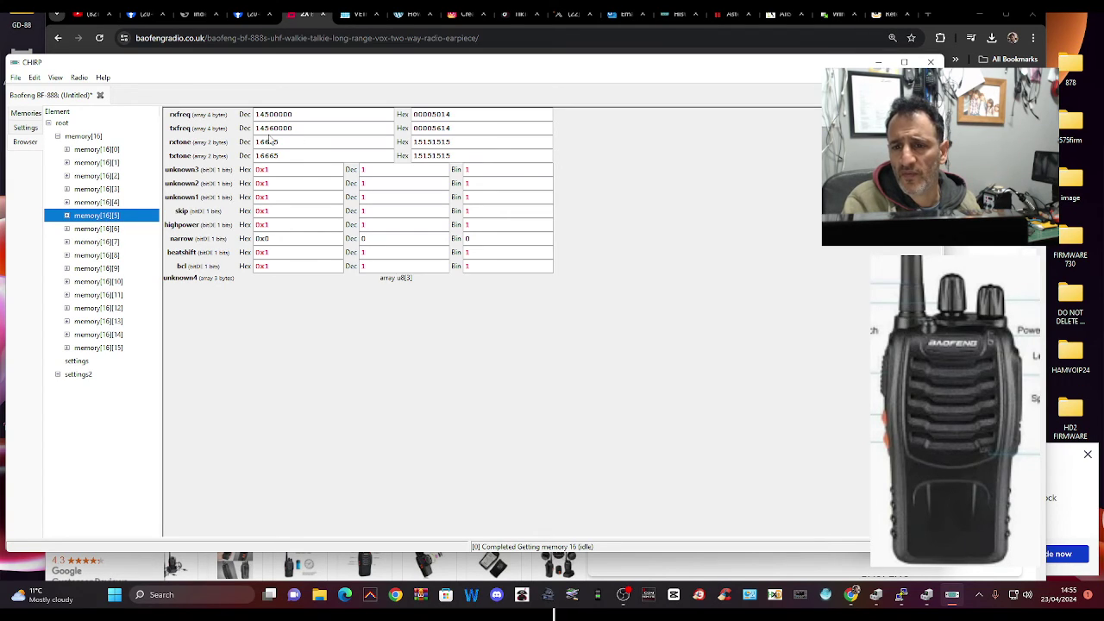
- Compare the memory list's channel numbering with the Browser entries, expanding memory[16][6] and viewing the raw values of memory[16][7]
{"action": "left_click", "coordinate": [32, 115]}
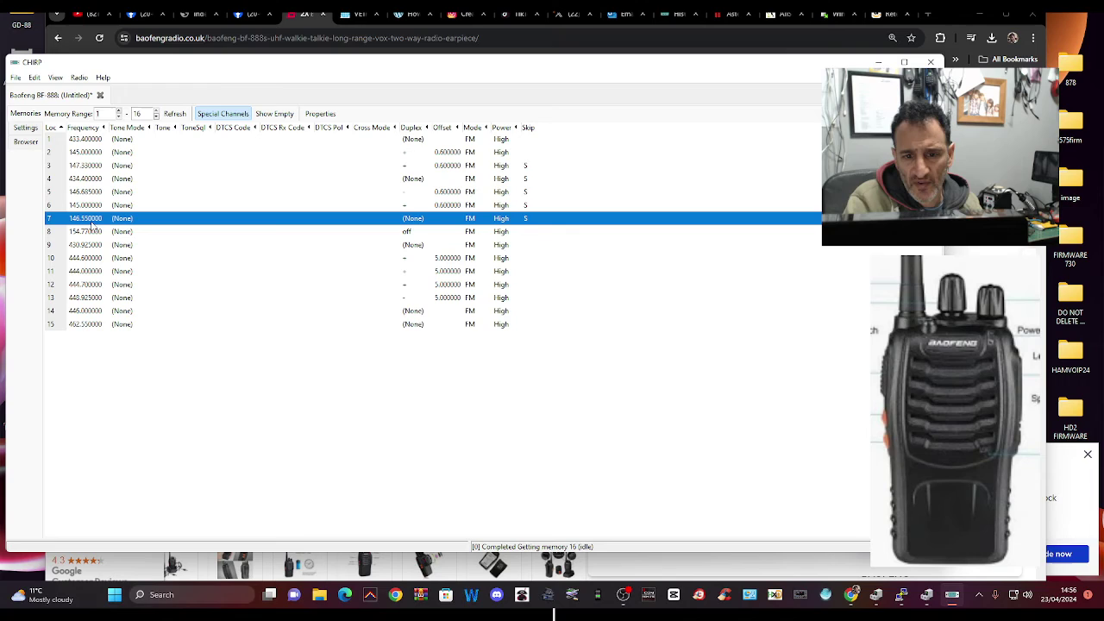
{"action": "left_click", "coordinate": [26, 128]}
{"action": "left_click", "coordinate": [26, 141]}
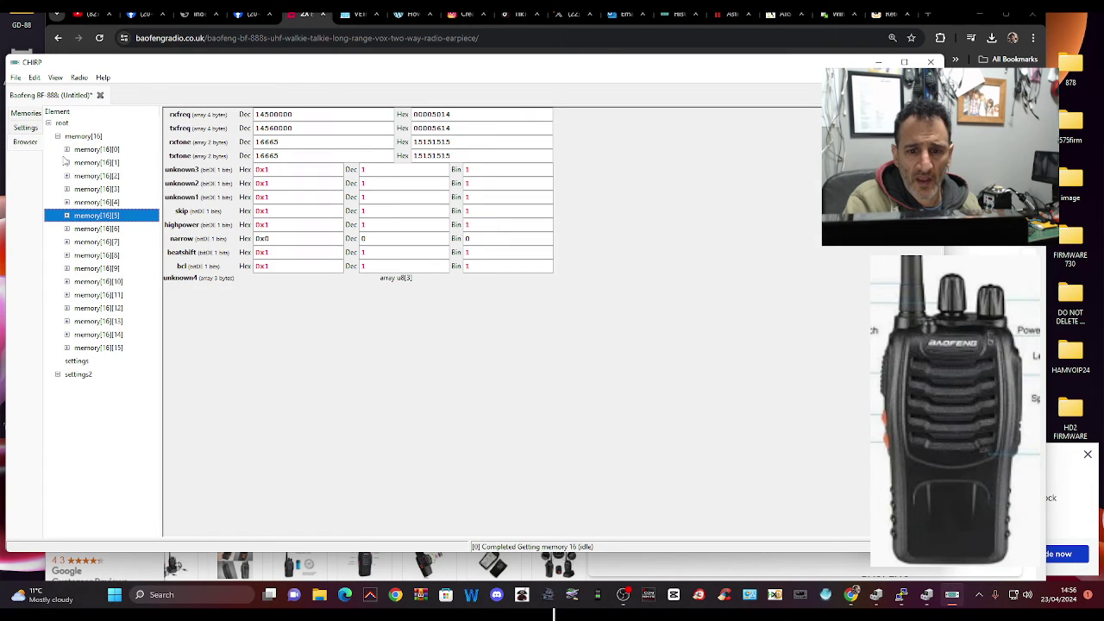
{"action": "left_click", "coordinate": [100, 230]}
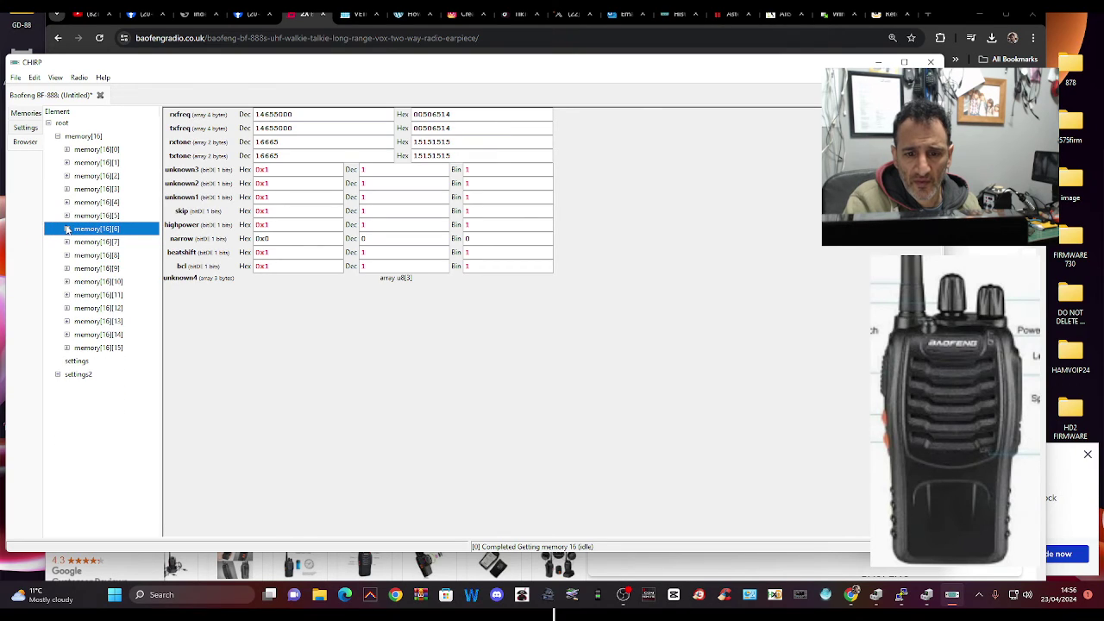
{"action": "left_click", "coordinate": [67, 229]}
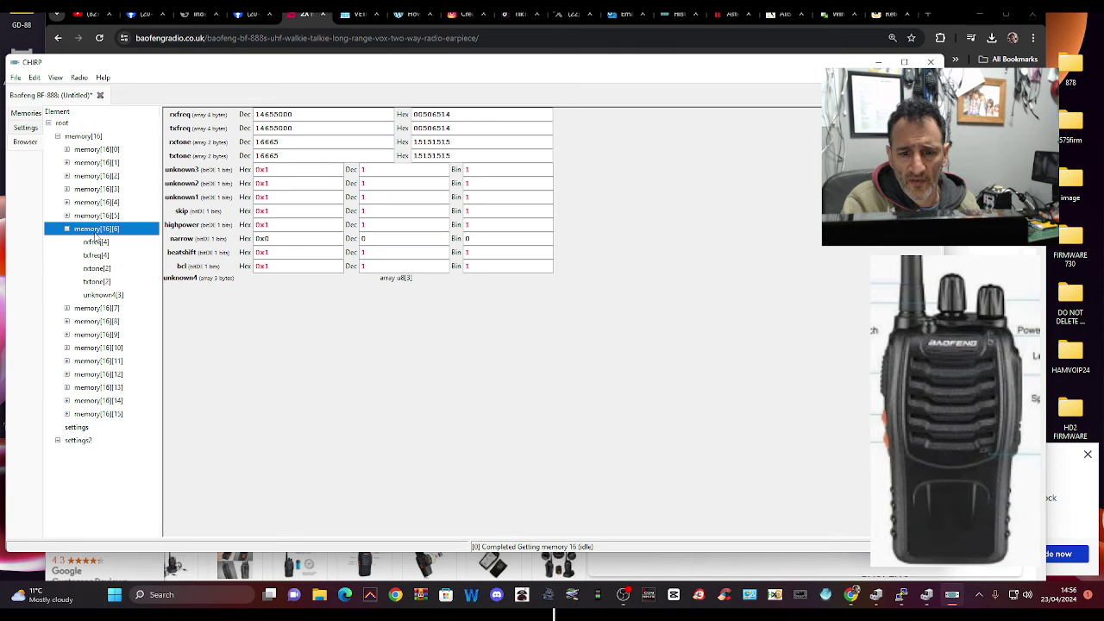
{"action": "left_click", "coordinate": [97, 309]}
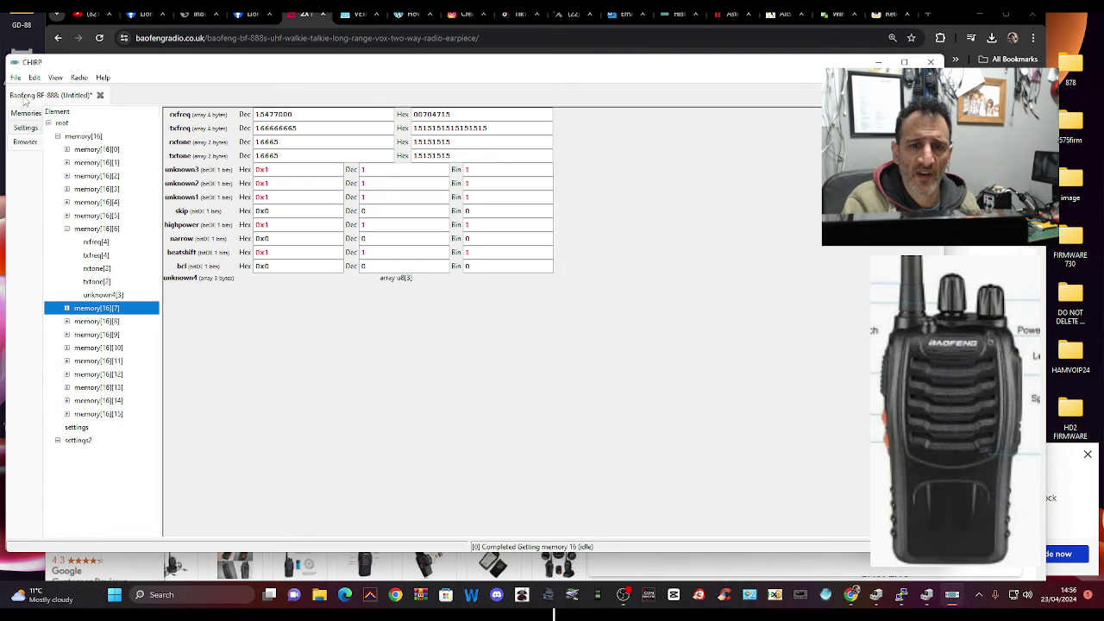
- Try to set channel 6's tone mode to Tone in the memory list
{"action": "left_click", "coordinate": [27, 97]}
{"action": "left_click", "coordinate": [25, 114]}
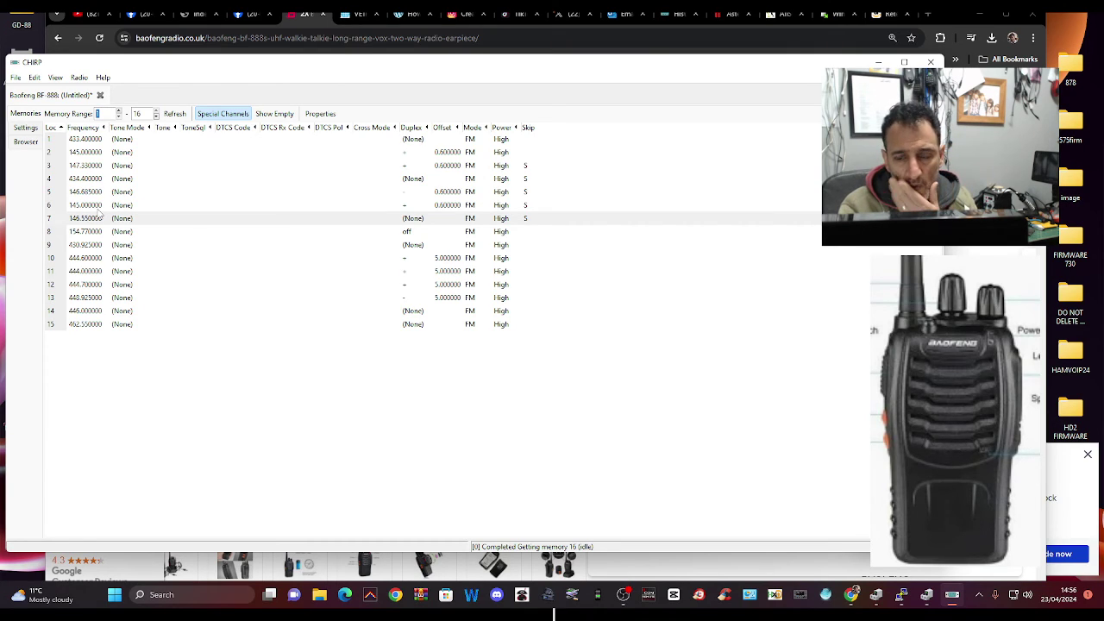
{"action": "left_click", "coordinate": [429, 209]}
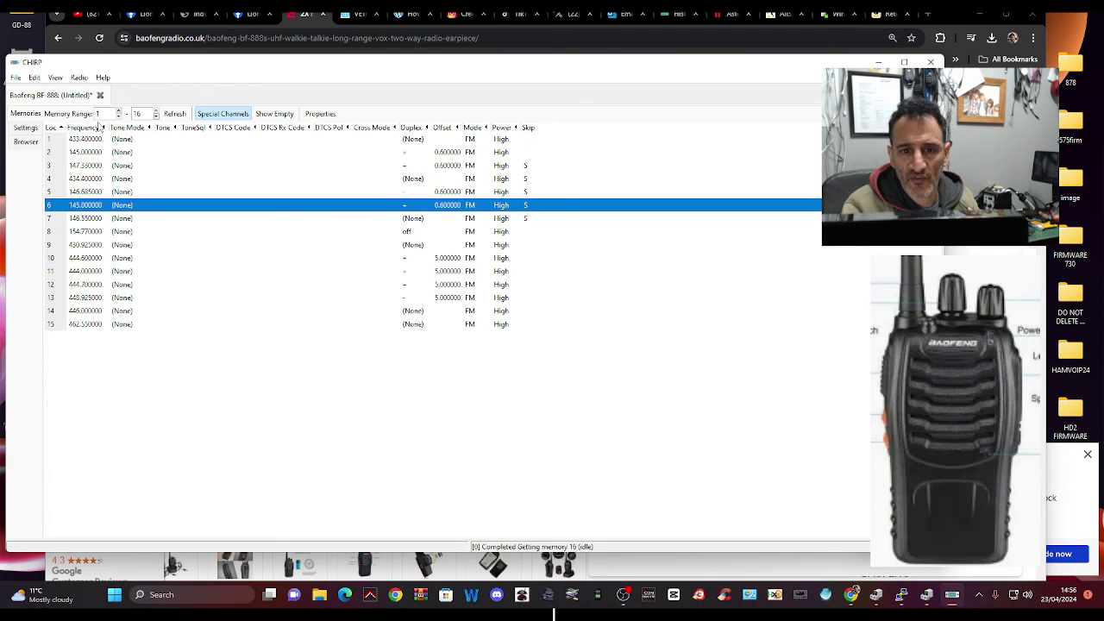
{"action": "left_click", "coordinate": [145, 208]}
{"action": "left_click", "coordinate": [149, 206]}
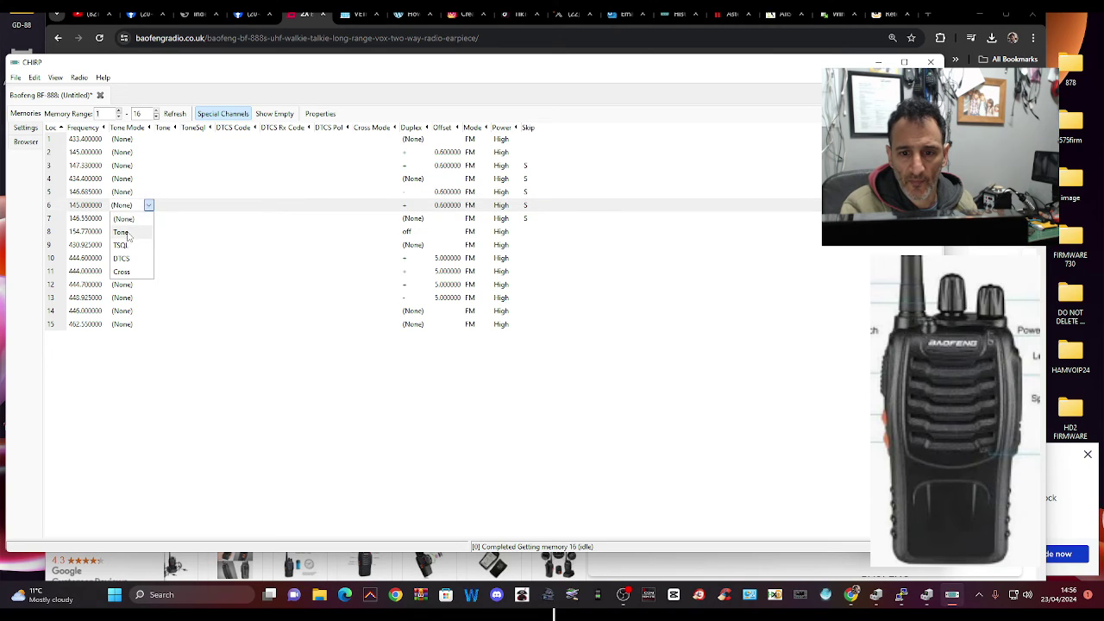
{"action": "left_click", "coordinate": [130, 233]}
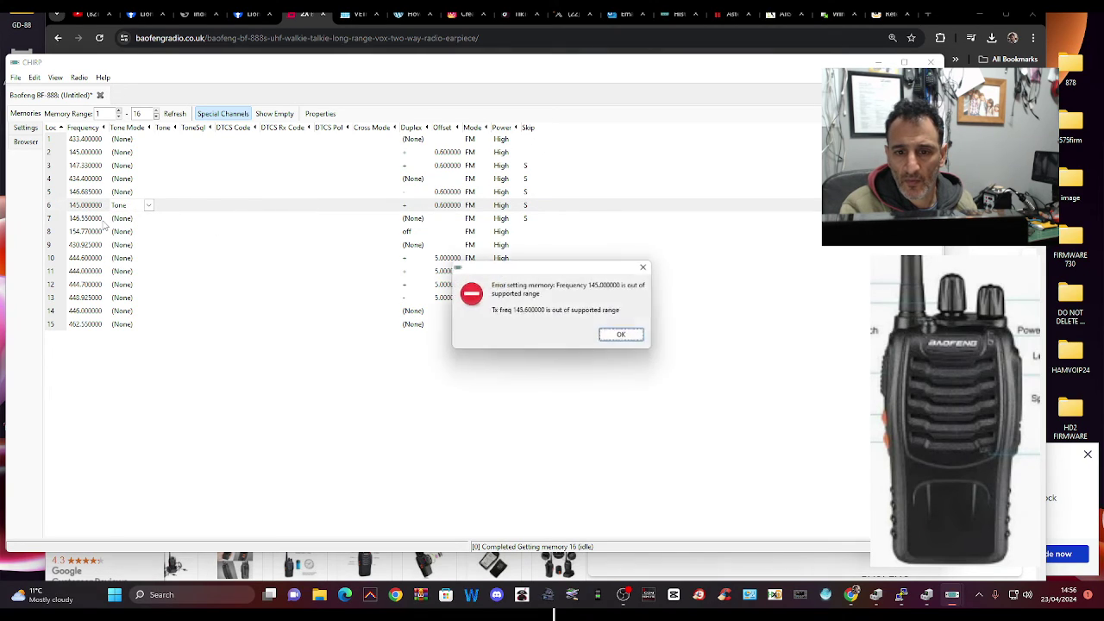
{"action": "left_click", "coordinate": [623, 337]}
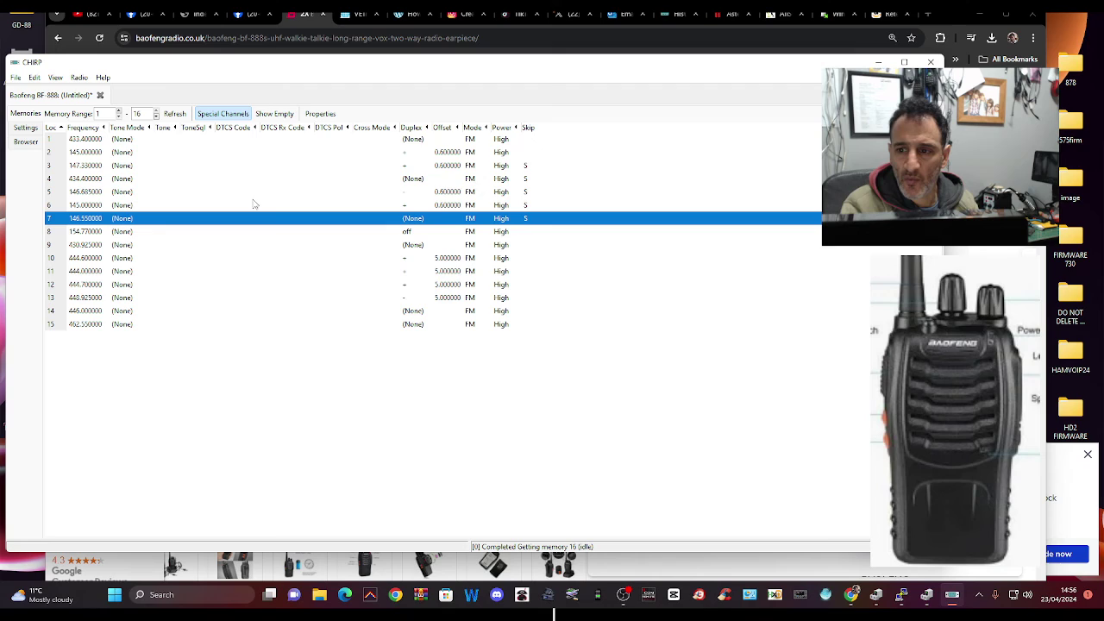
{"action": "left_click", "coordinate": [126, 207]}
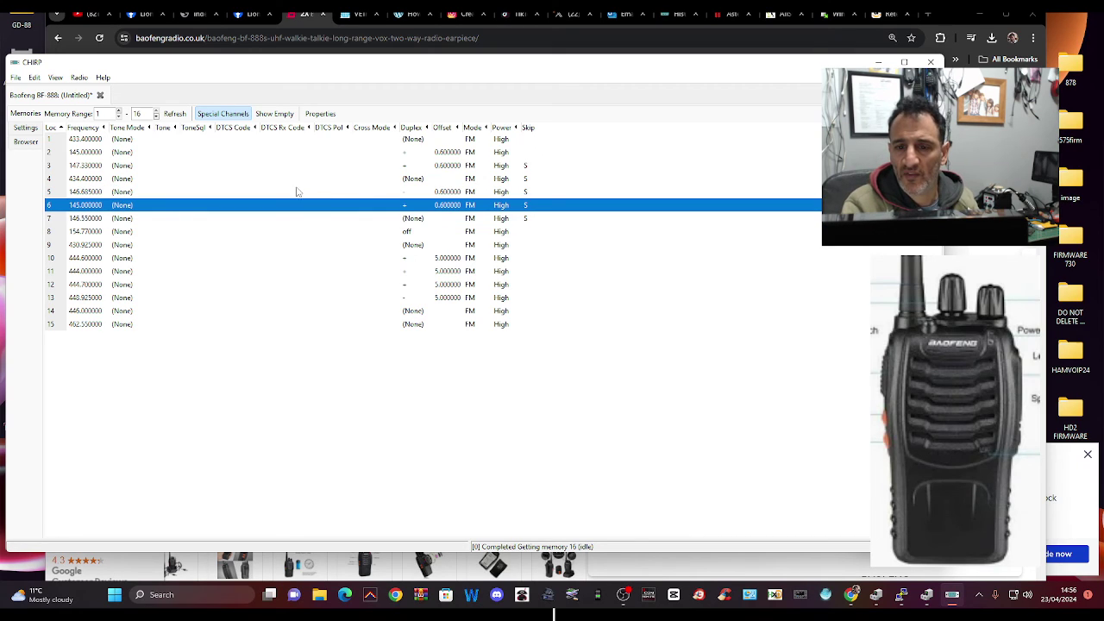
- Set channel 4's tone mode to Tone with a 94.8 tone in the memory list
{"action": "left_click", "coordinate": [104, 181]}
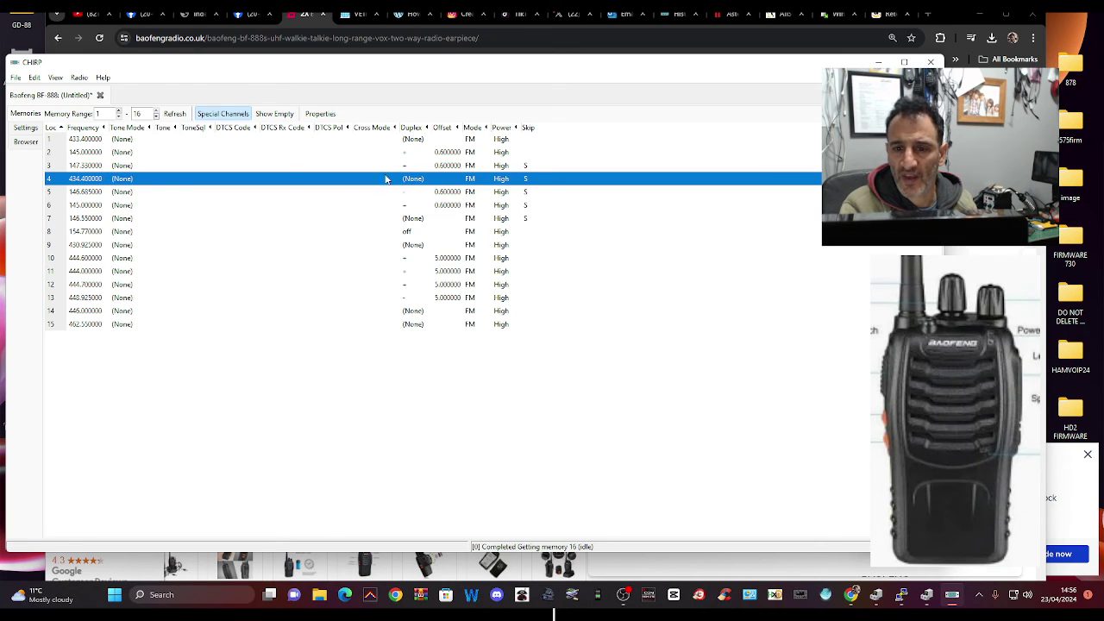
{"action": "left_click", "coordinate": [134, 181]}
{"action": "left_click", "coordinate": [148, 179]}
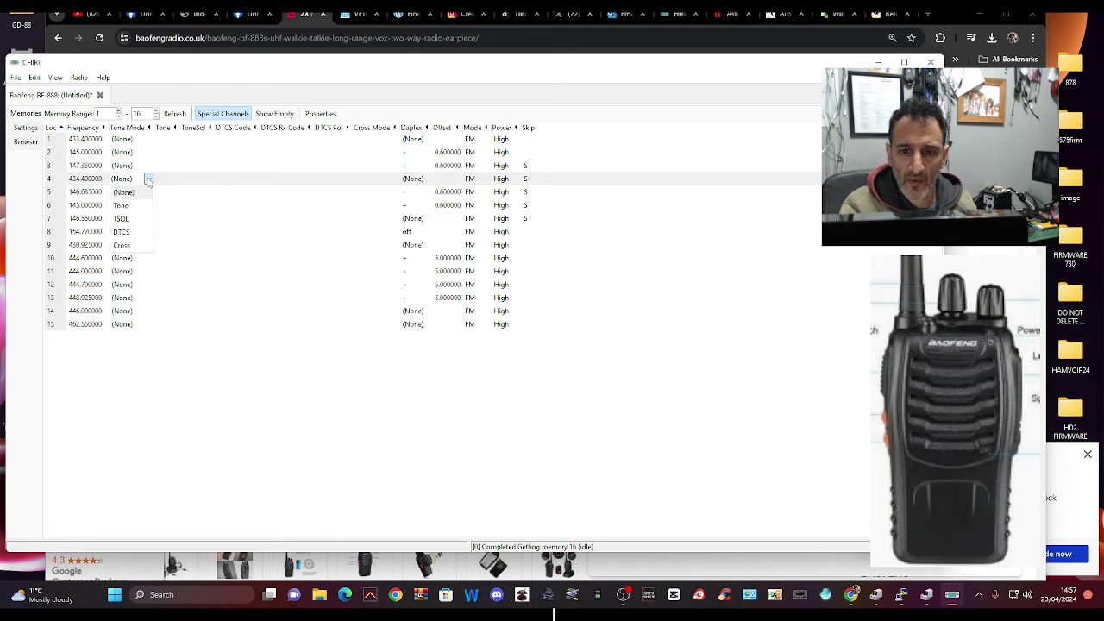
{"action": "left_click", "coordinate": [135, 206]}
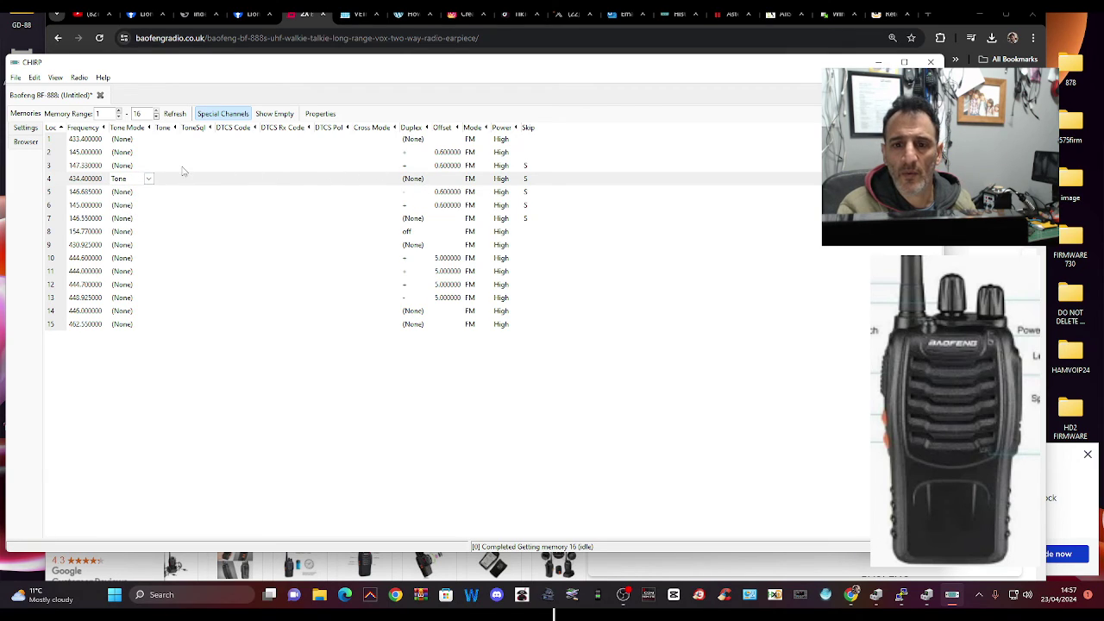
{"action": "left_click", "coordinate": [182, 180]}
{"action": "left_click", "coordinate": [166, 181]}
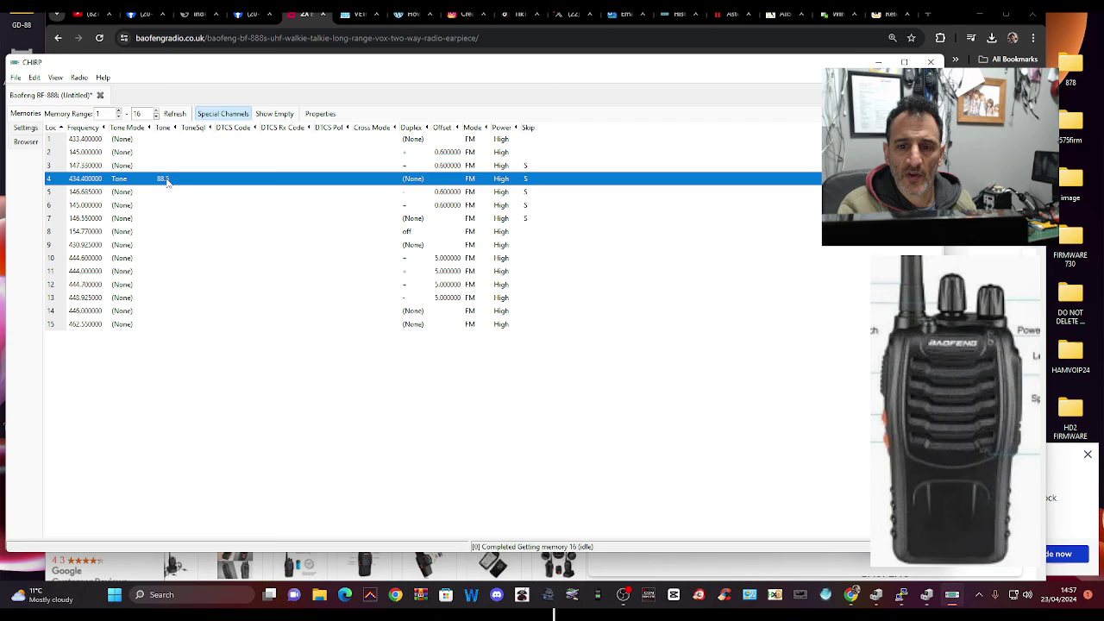
{"action": "left_click", "coordinate": [167, 181]}
{"action": "left_click", "coordinate": [174, 178]}
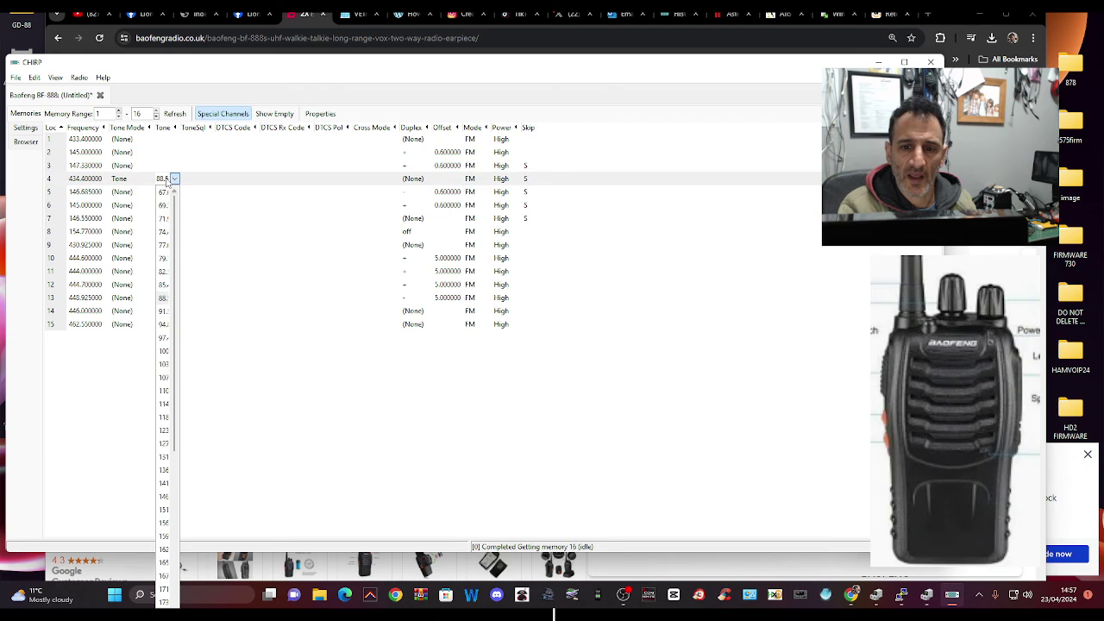
{"action": "left_click", "coordinate": [164, 325]}
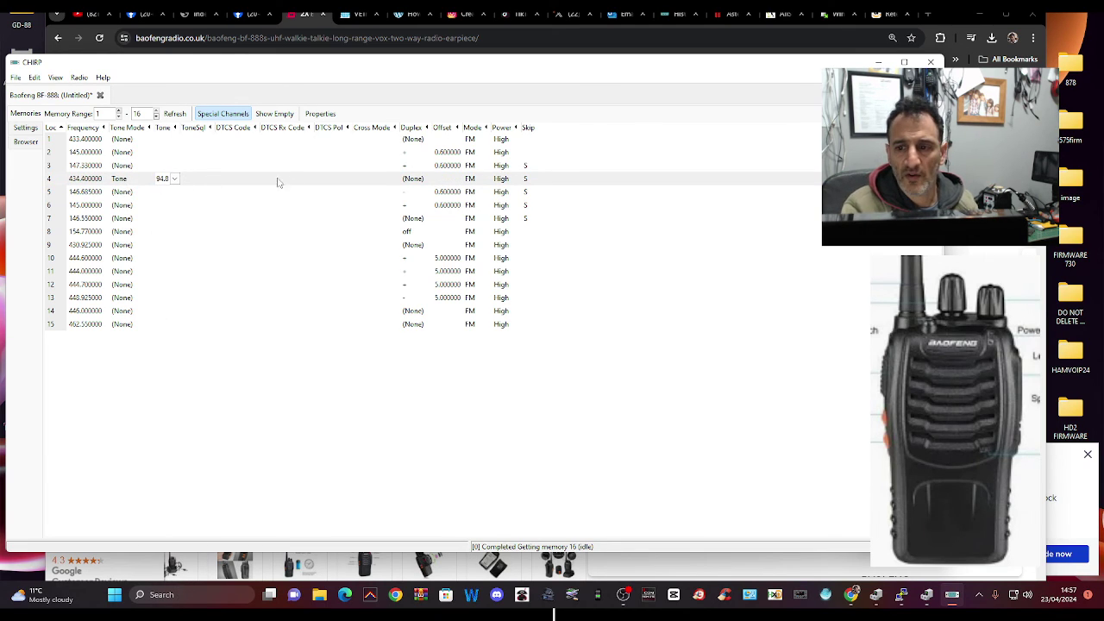
- Set channel 4's duplex direction to minus in the memory list
{"action": "left_click", "coordinate": [411, 180]}
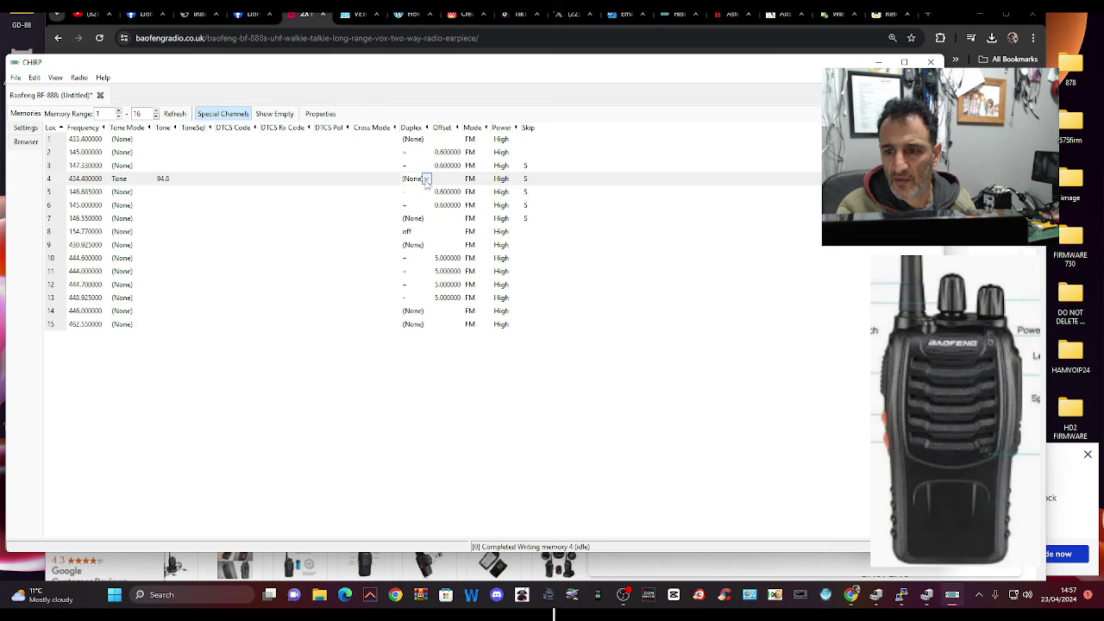
{"action": "left_click", "coordinate": [426, 179]}
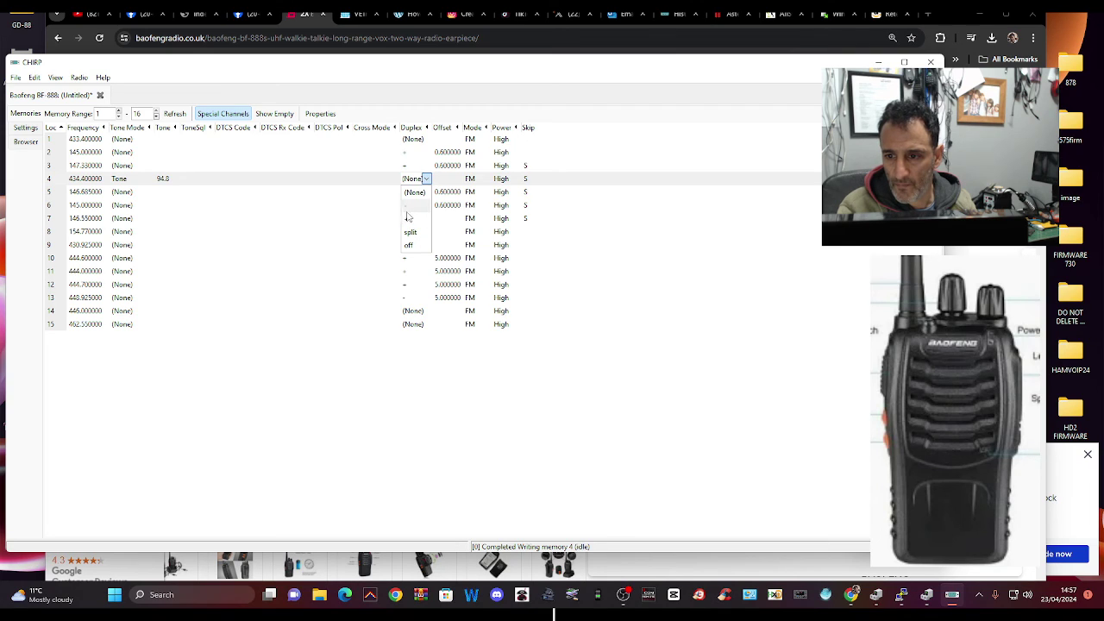
{"action": "left_click", "coordinate": [406, 206]}
{"action": "left_click", "coordinate": [87, 193]}
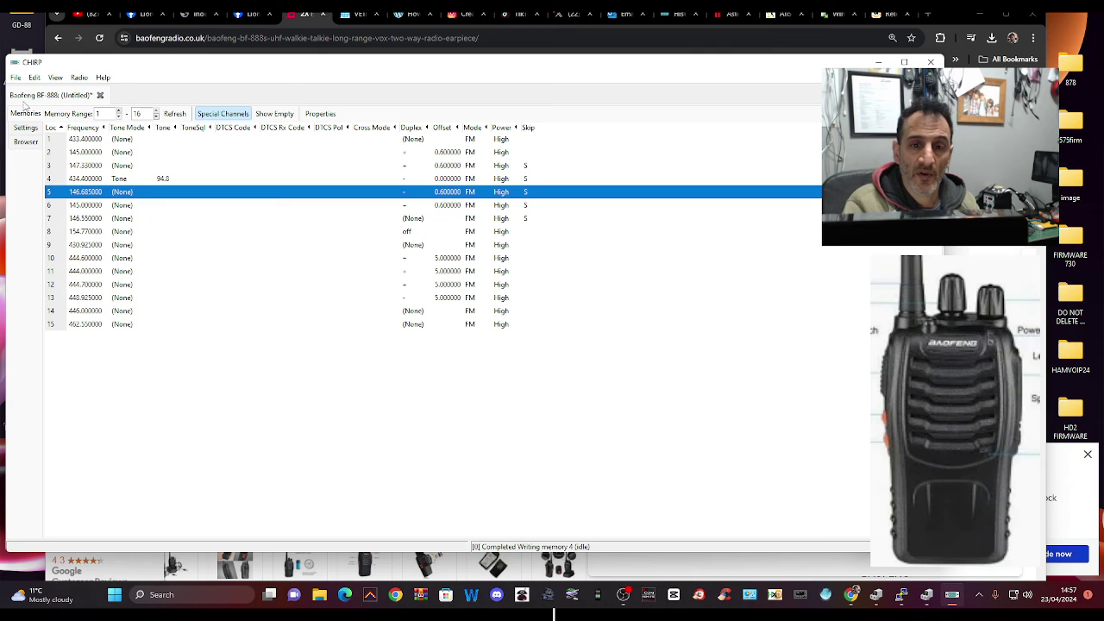
- Examine the raw tone values of channel 4 under memory[16][3] in the Browser view
{"action": "left_click", "coordinate": [26, 116]}
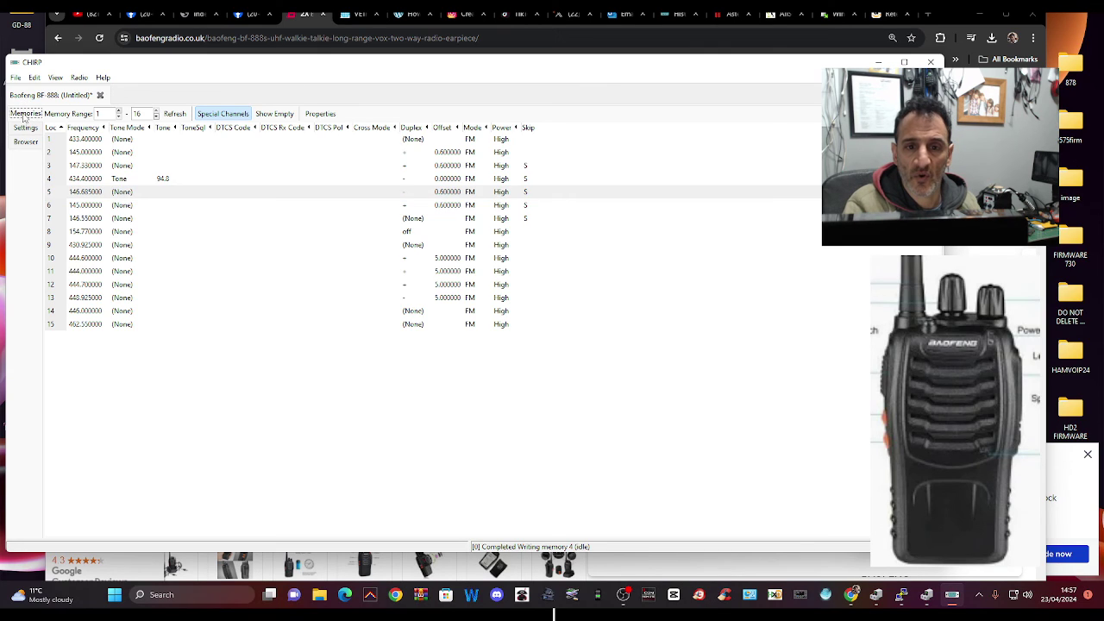
{"action": "left_click", "coordinate": [26, 131]}
{"action": "left_click", "coordinate": [25, 142]}
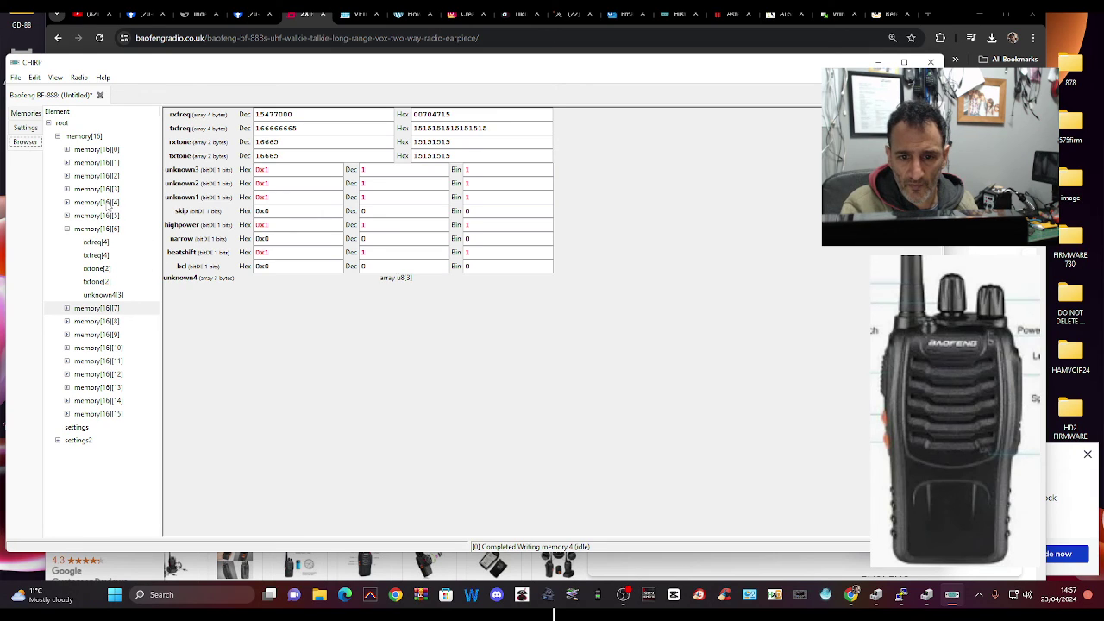
{"action": "left_click", "coordinate": [76, 190]}
{"action": "left_click", "coordinate": [68, 190]}
{"action": "left_click", "coordinate": [69, 191]}
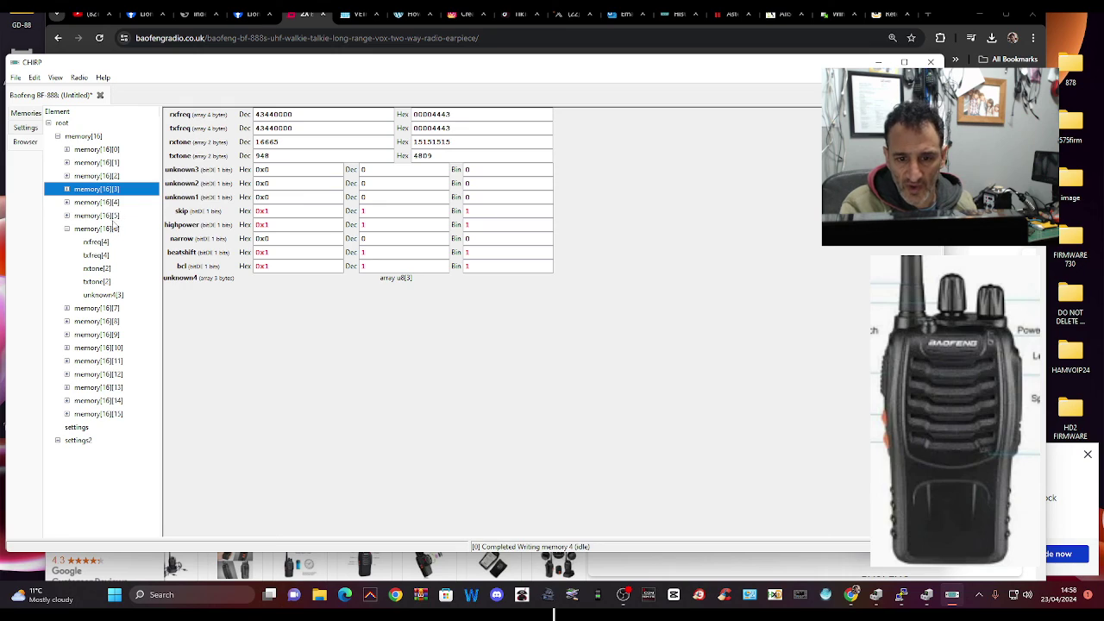
- Collapse memory[16][6] and set the decimal txtone of memory[16][5] to 948
{"action": "left_click", "coordinate": [108, 230]}
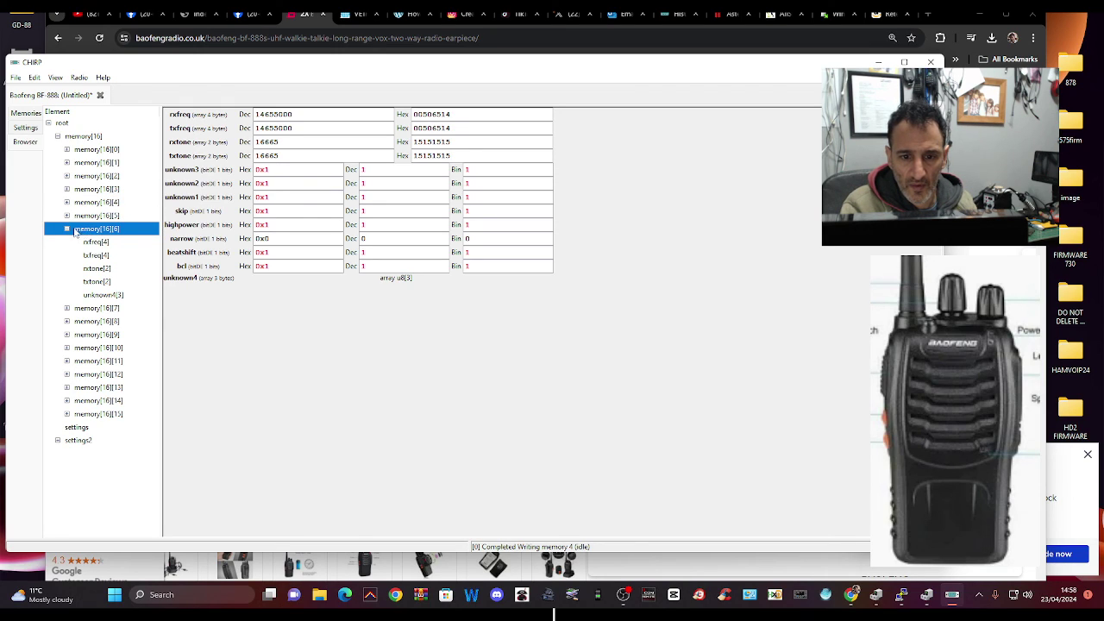
{"action": "left_click", "coordinate": [68, 229]}
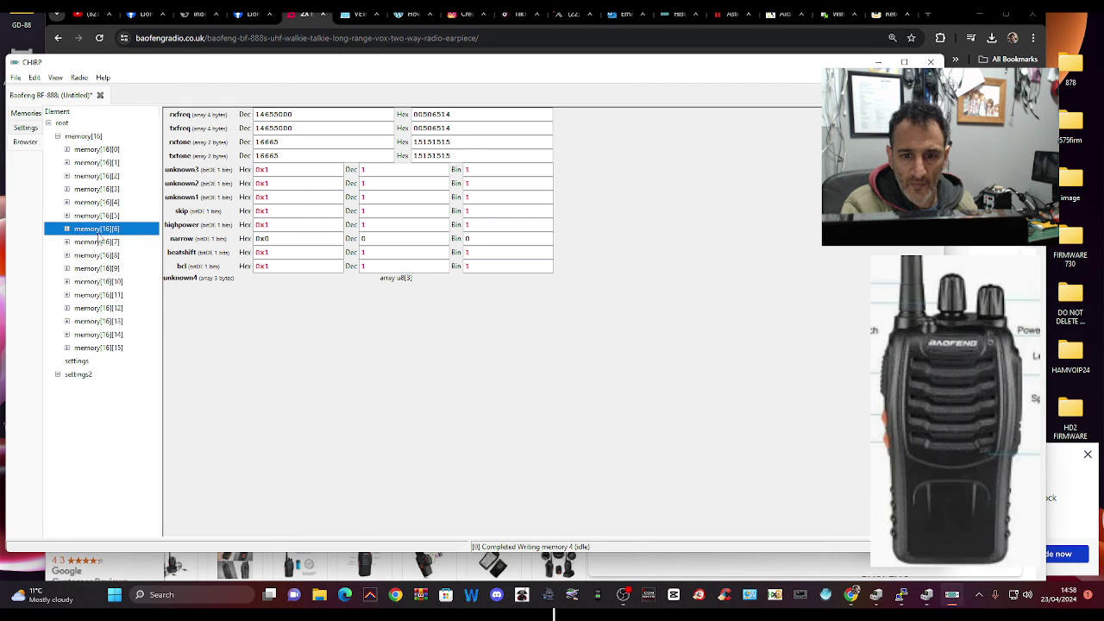
{"action": "left_click", "coordinate": [98, 217]}
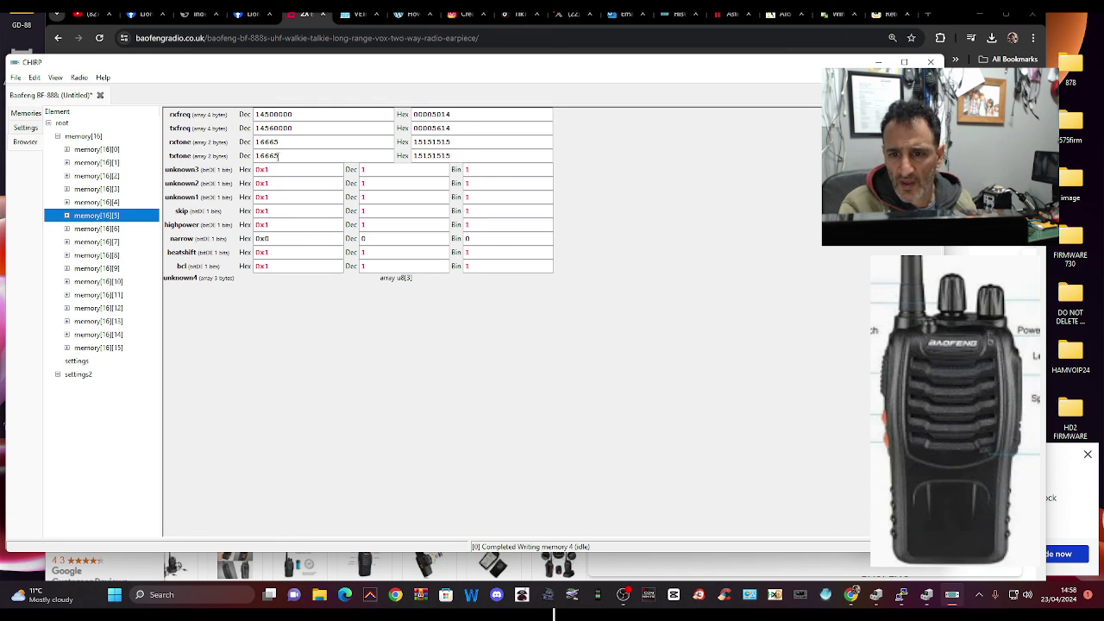
{"action": "left_click", "coordinate": [278, 156]}
{"action": "key", "text": "BackSpace"}
{"action": "key", "text": "BackSpace"}
{"action": "key", "text": "BackSpace"}
{"action": "key", "text": "BackSpace"}
{"action": "key", "text": "BackSpace"}
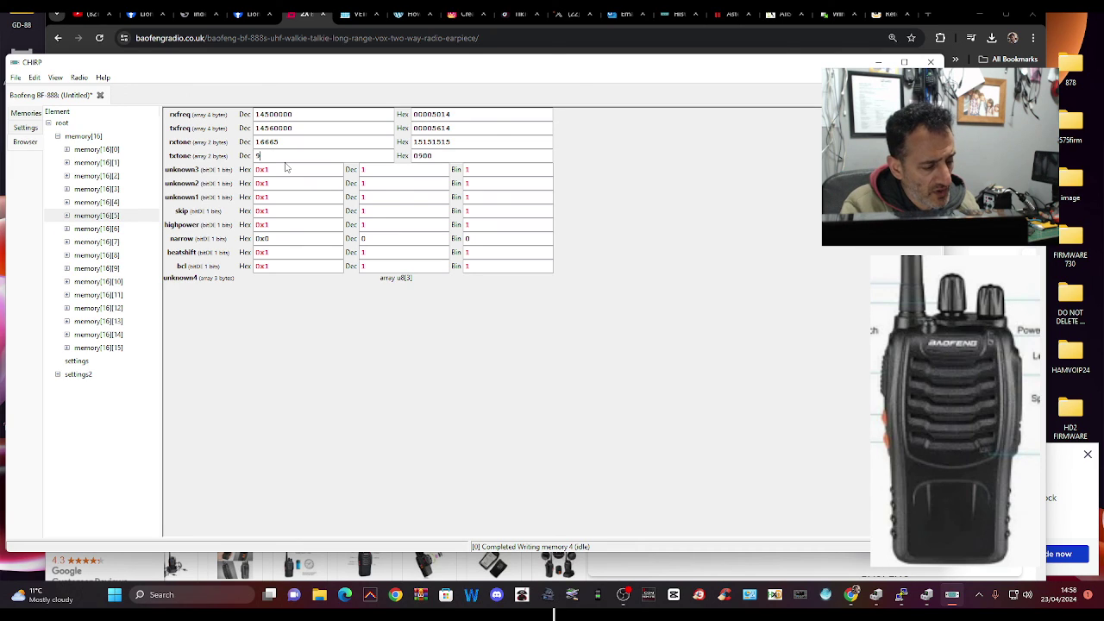
{"action": "type", "text": "948"}
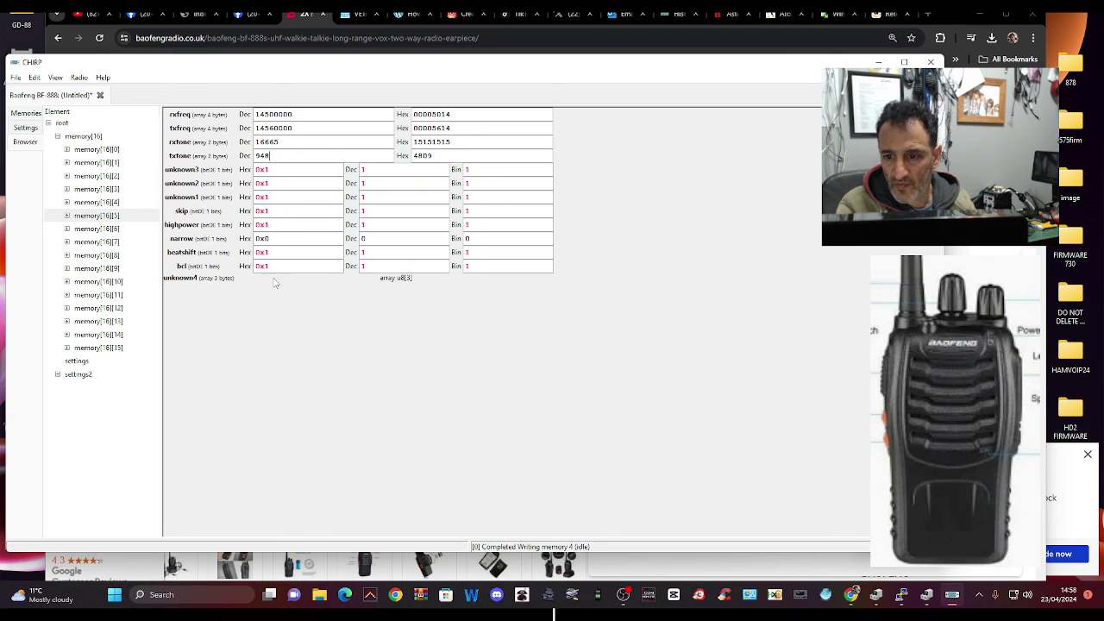
- Upload the edited memories to the radio using the preselected connection settings
{"action": "left_click", "coordinate": [78, 79]}
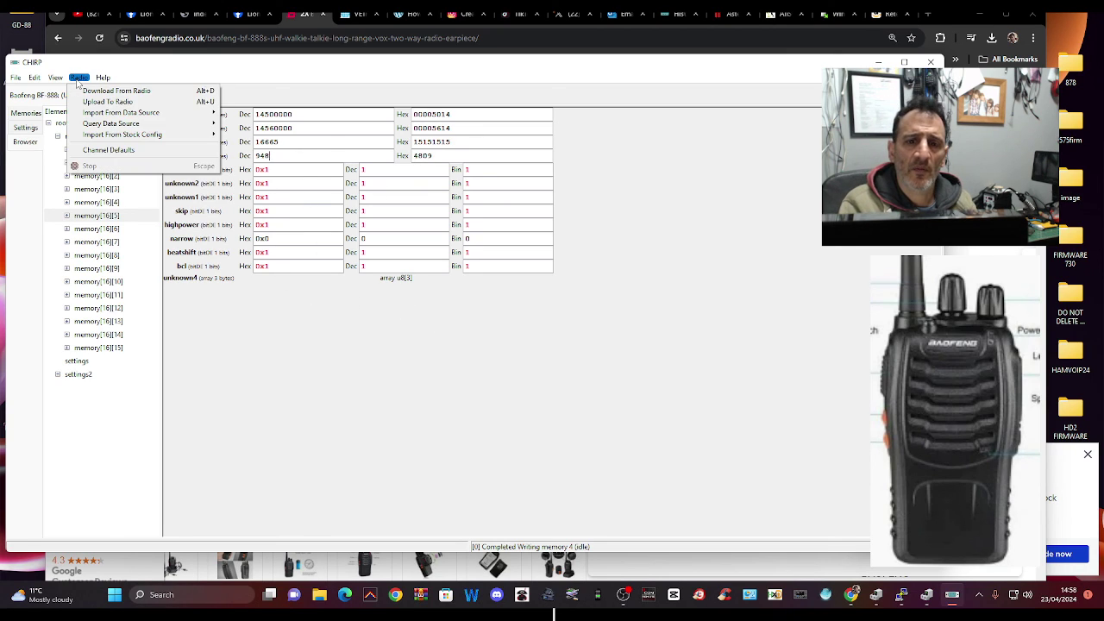
{"action": "key", "text": "Escape"}
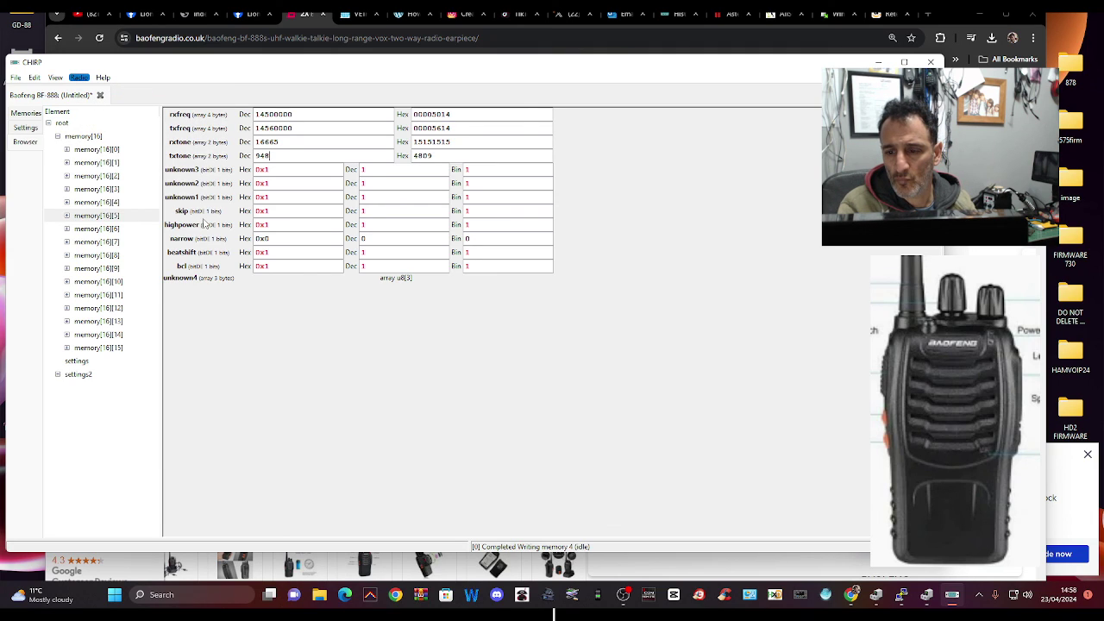
{"action": "key", "text": "alt+u"}
{"action": "left_click", "coordinate": [463, 350]}
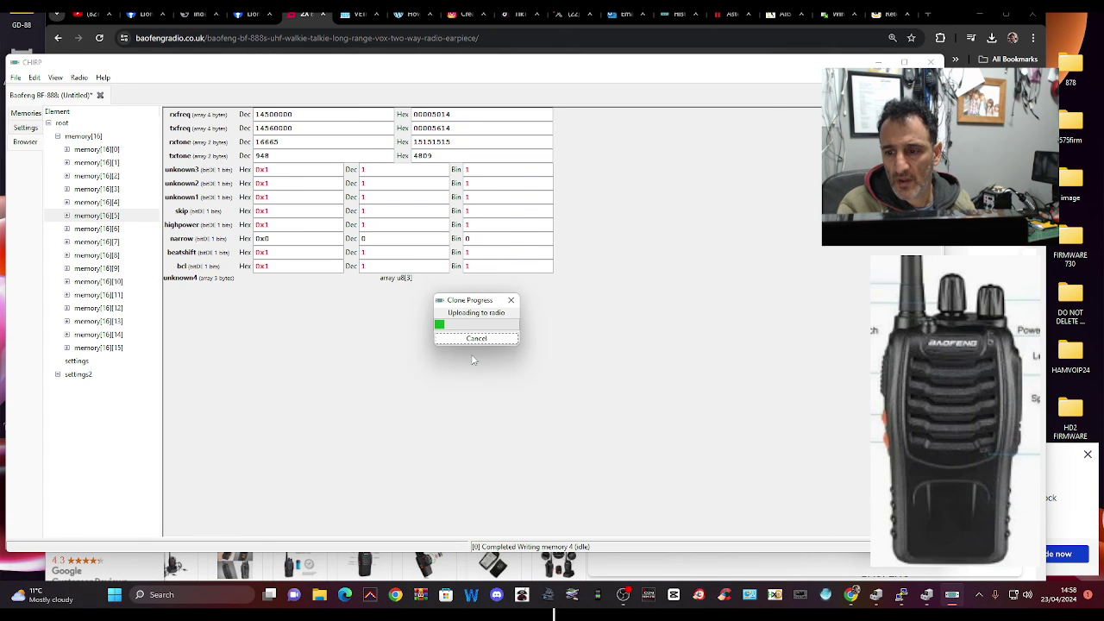